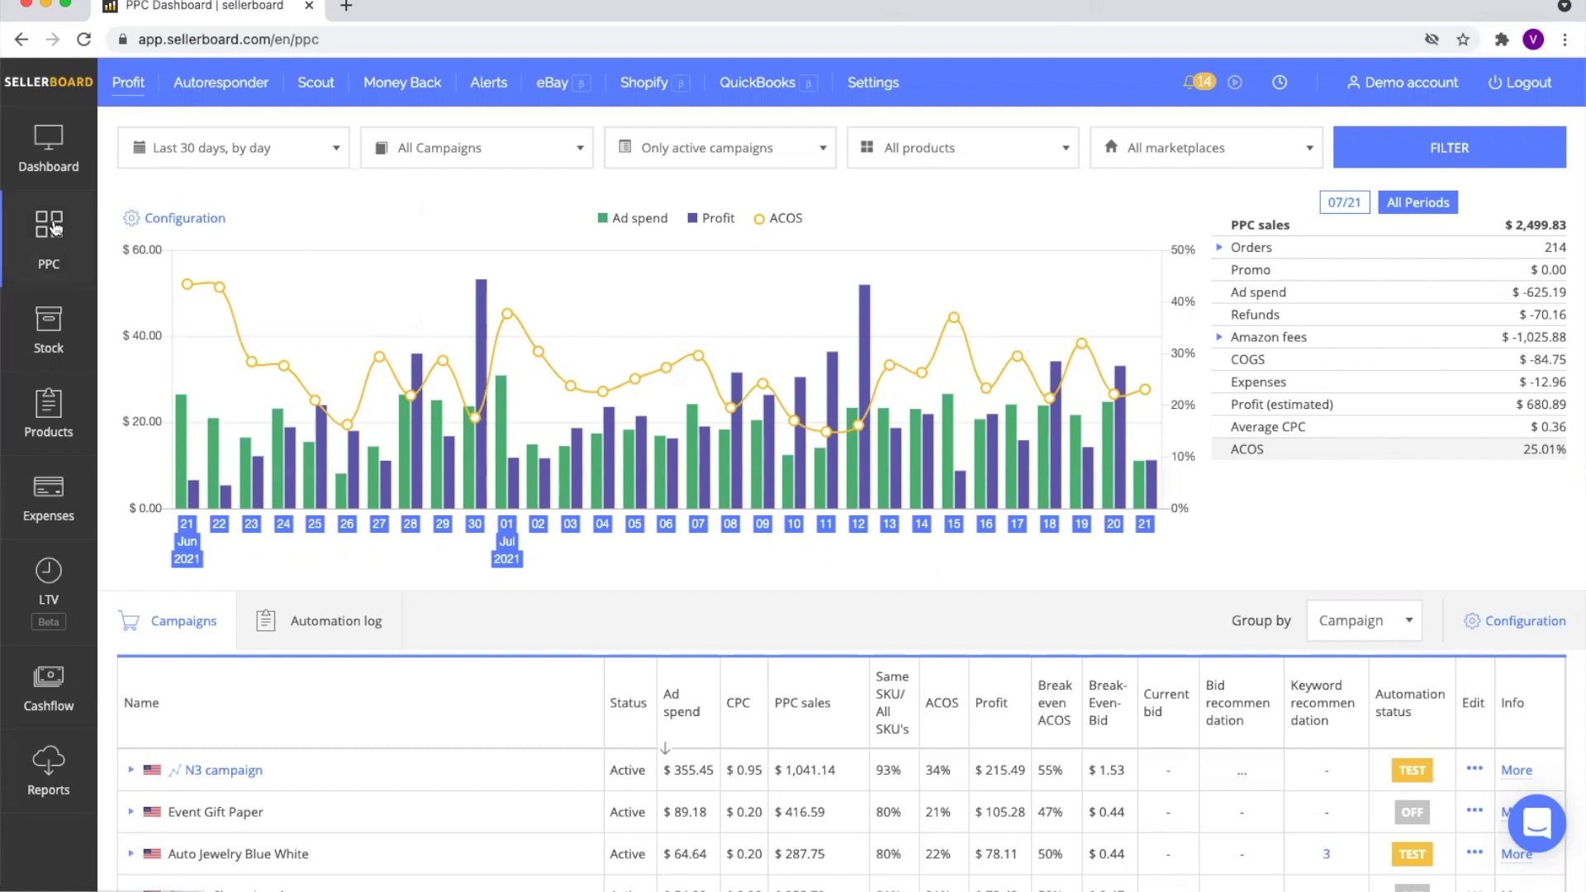
Expand the PPC summary's Amazon fees row into FBA fee, commission and other fees, then scroll the dashboard.
mouse_move(181, 455)
mouse_move(881, 461)
click(1271, 339)
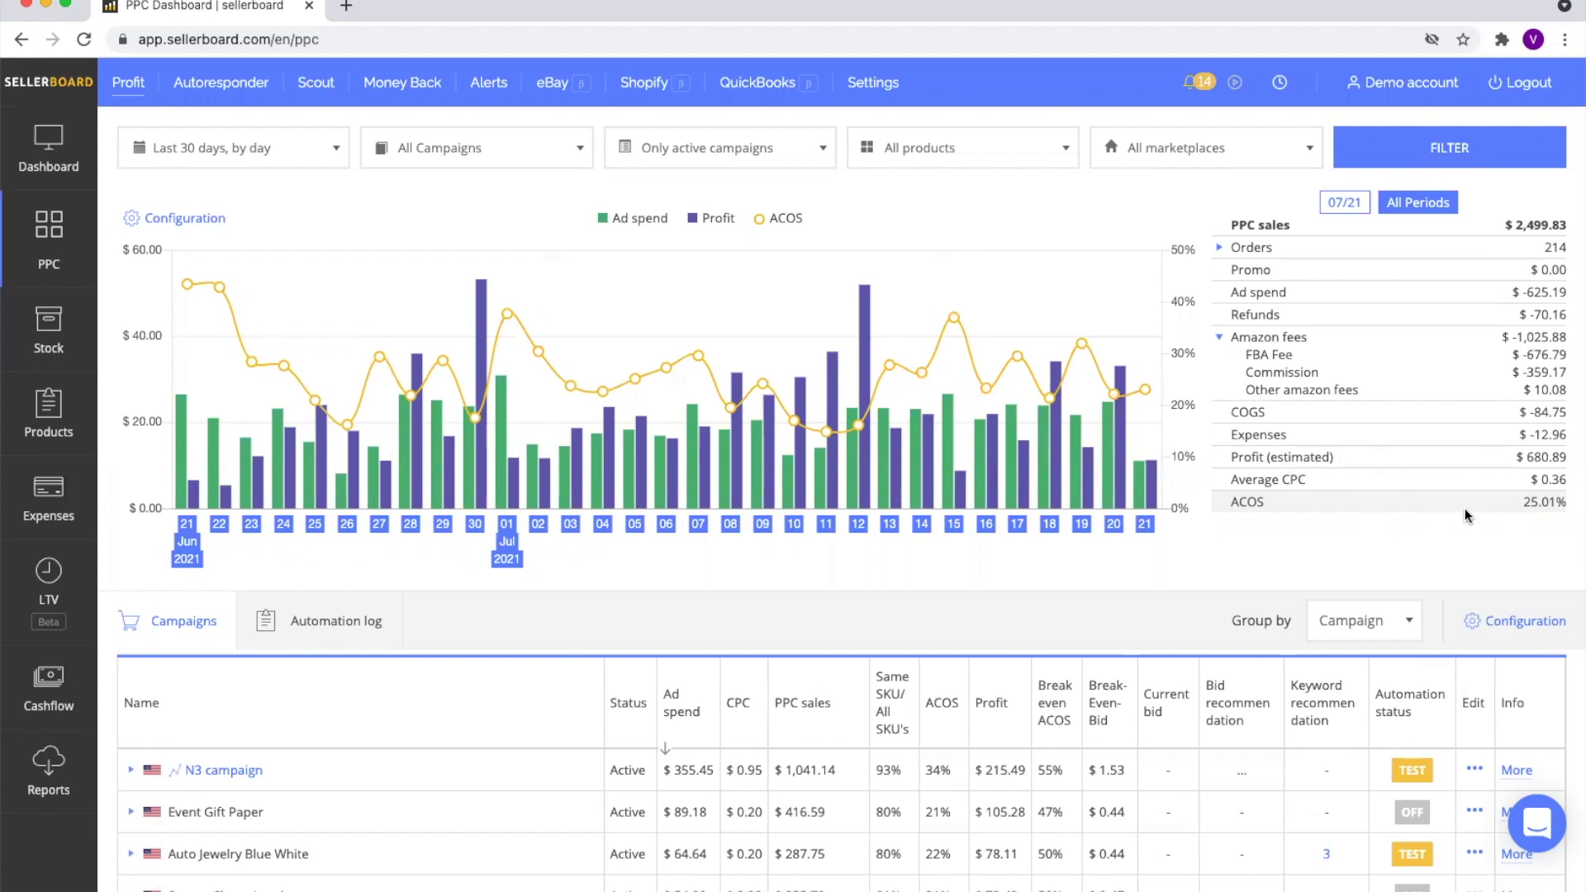
mouse_move(1510, 343)
scroll(909, 562, down, 2)
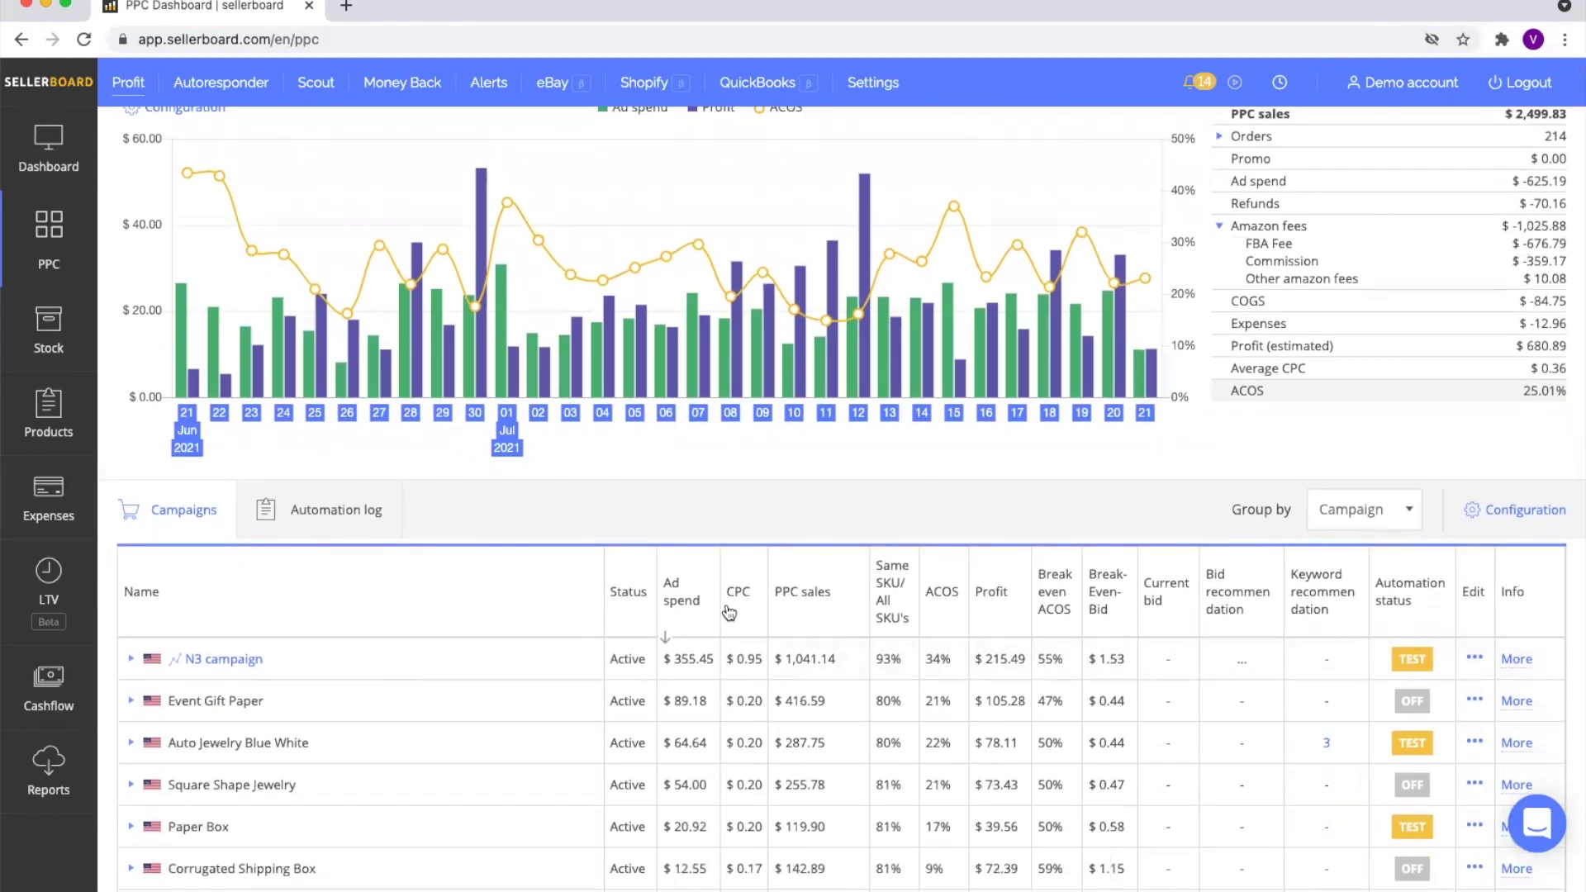
mouse_move(867, 625)
scroll(1016, 494, up, 1)
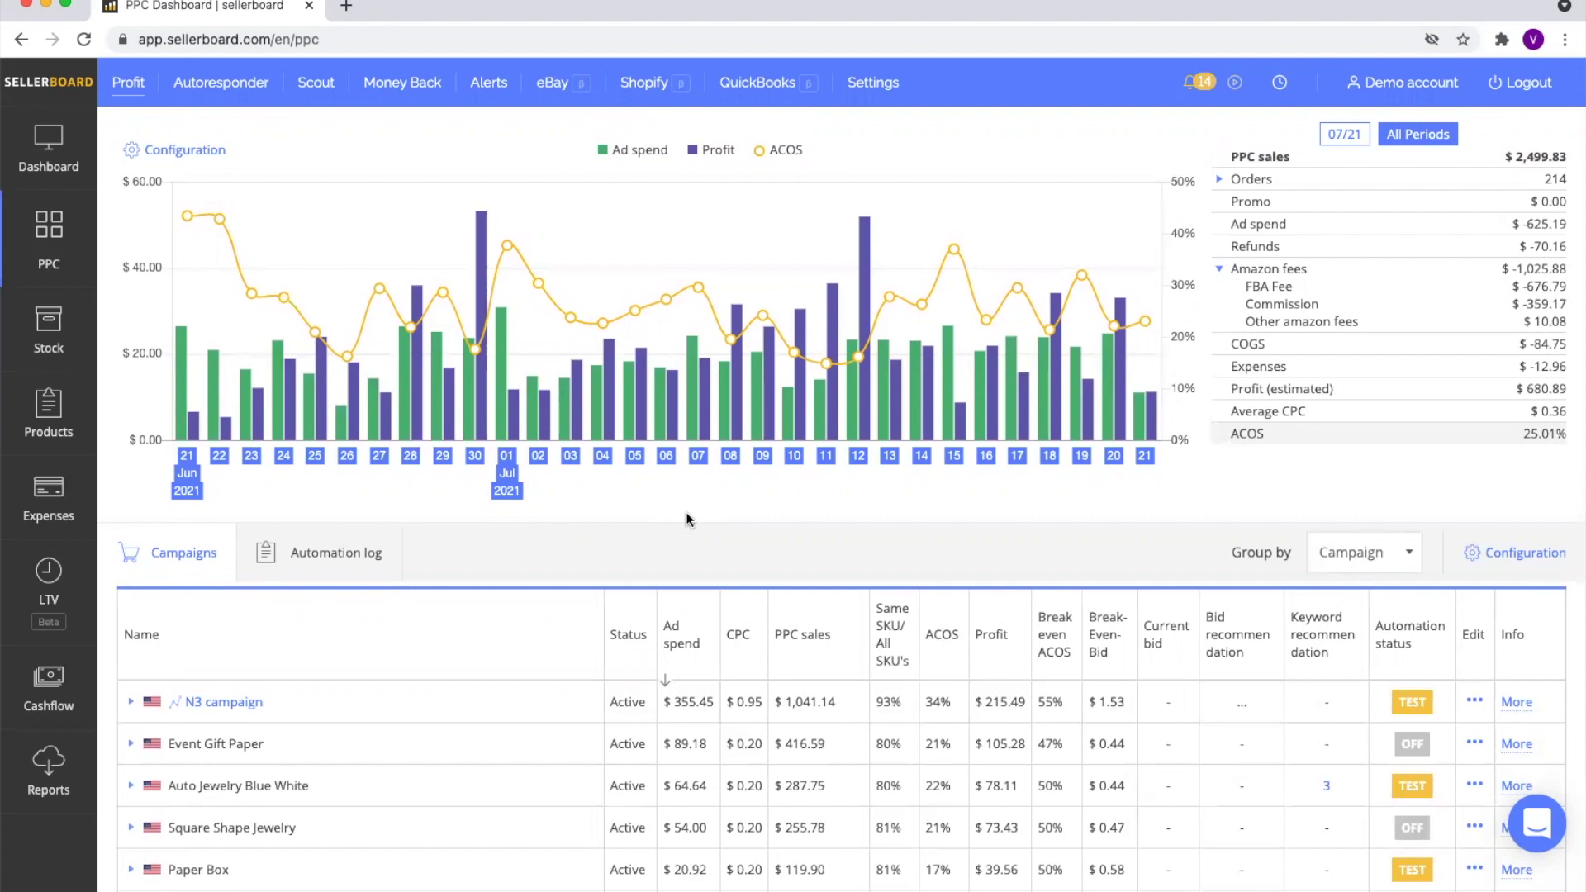
scroll(973, 518, up, 1)
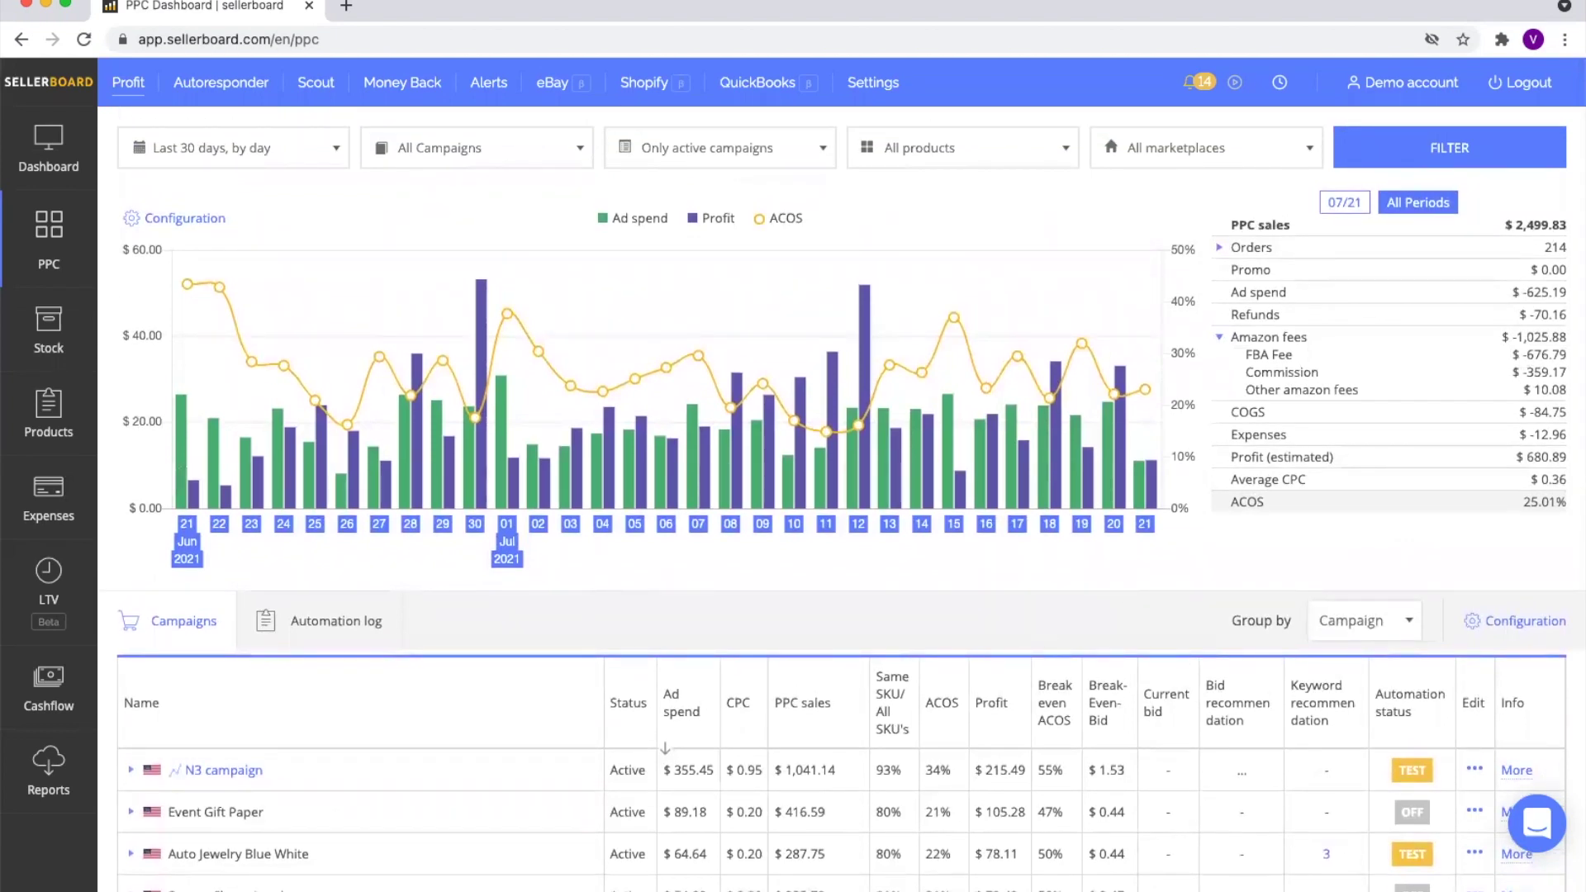
Scroll to the Campaigns table and inspect the Auto Jewelry Blue White row's recommendation count and actions list.
scroll(1009, 518, down, 3)
scroll(1008, 518, down, 3)
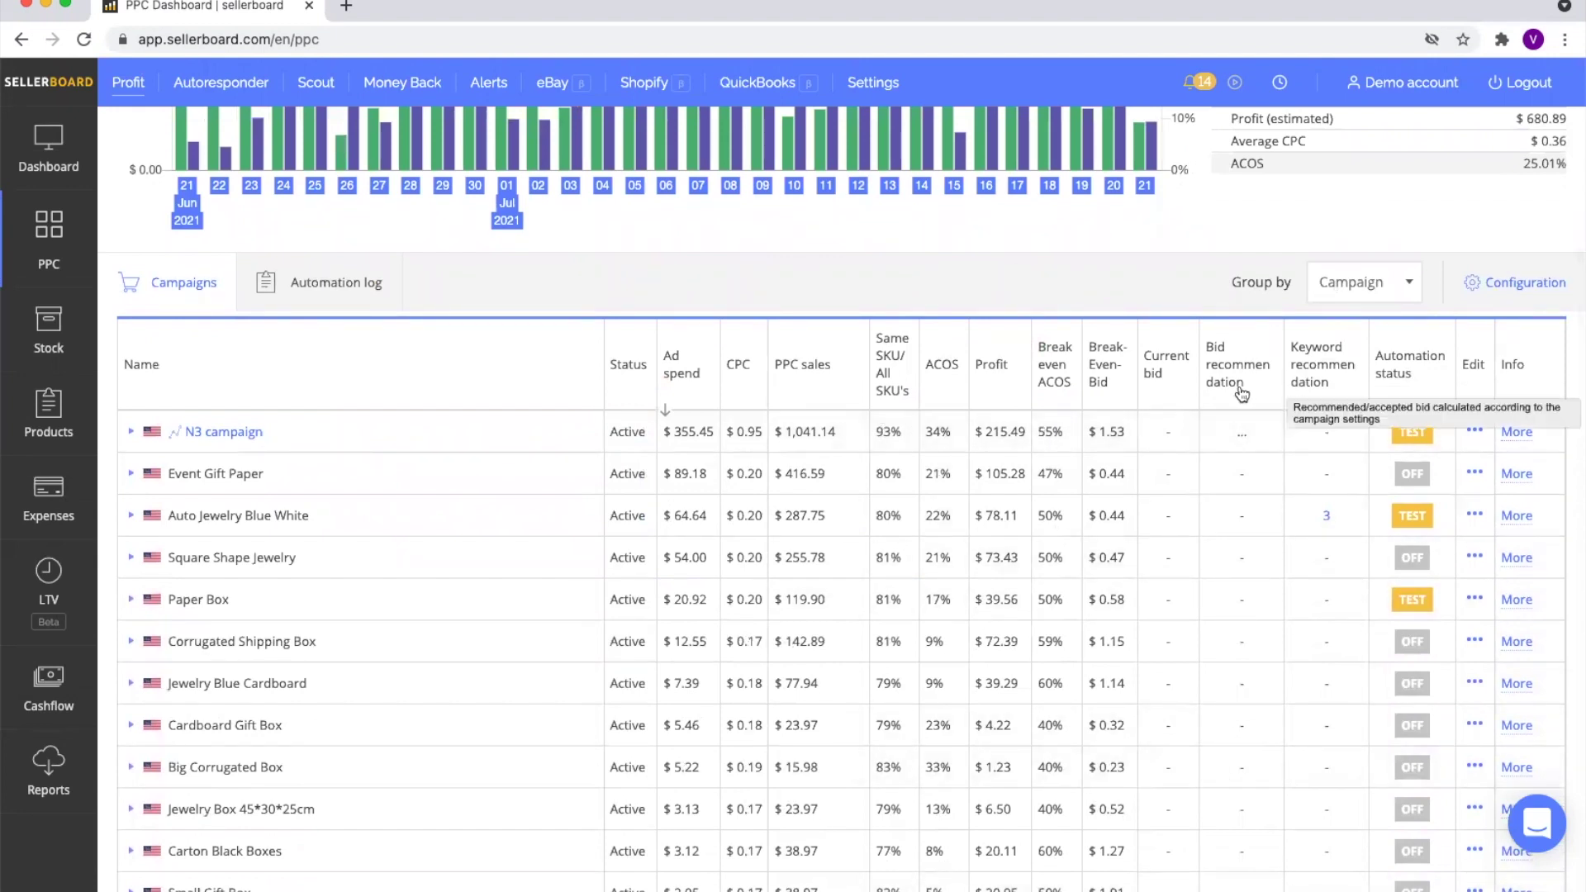
mouse_move(1225, 369)
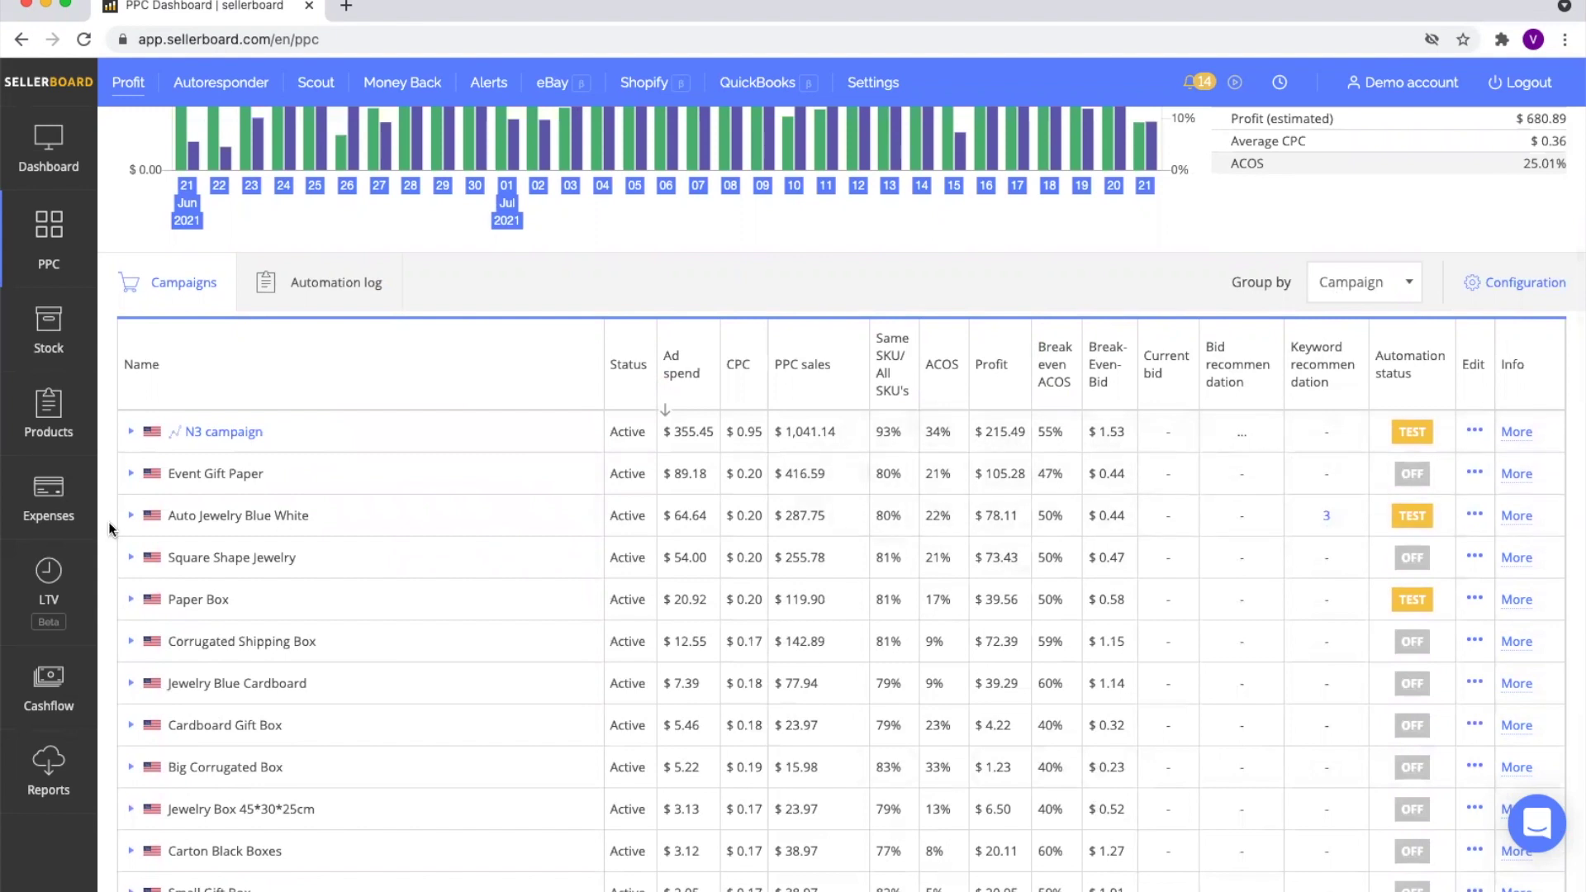
drag(176, 515, 293, 513)
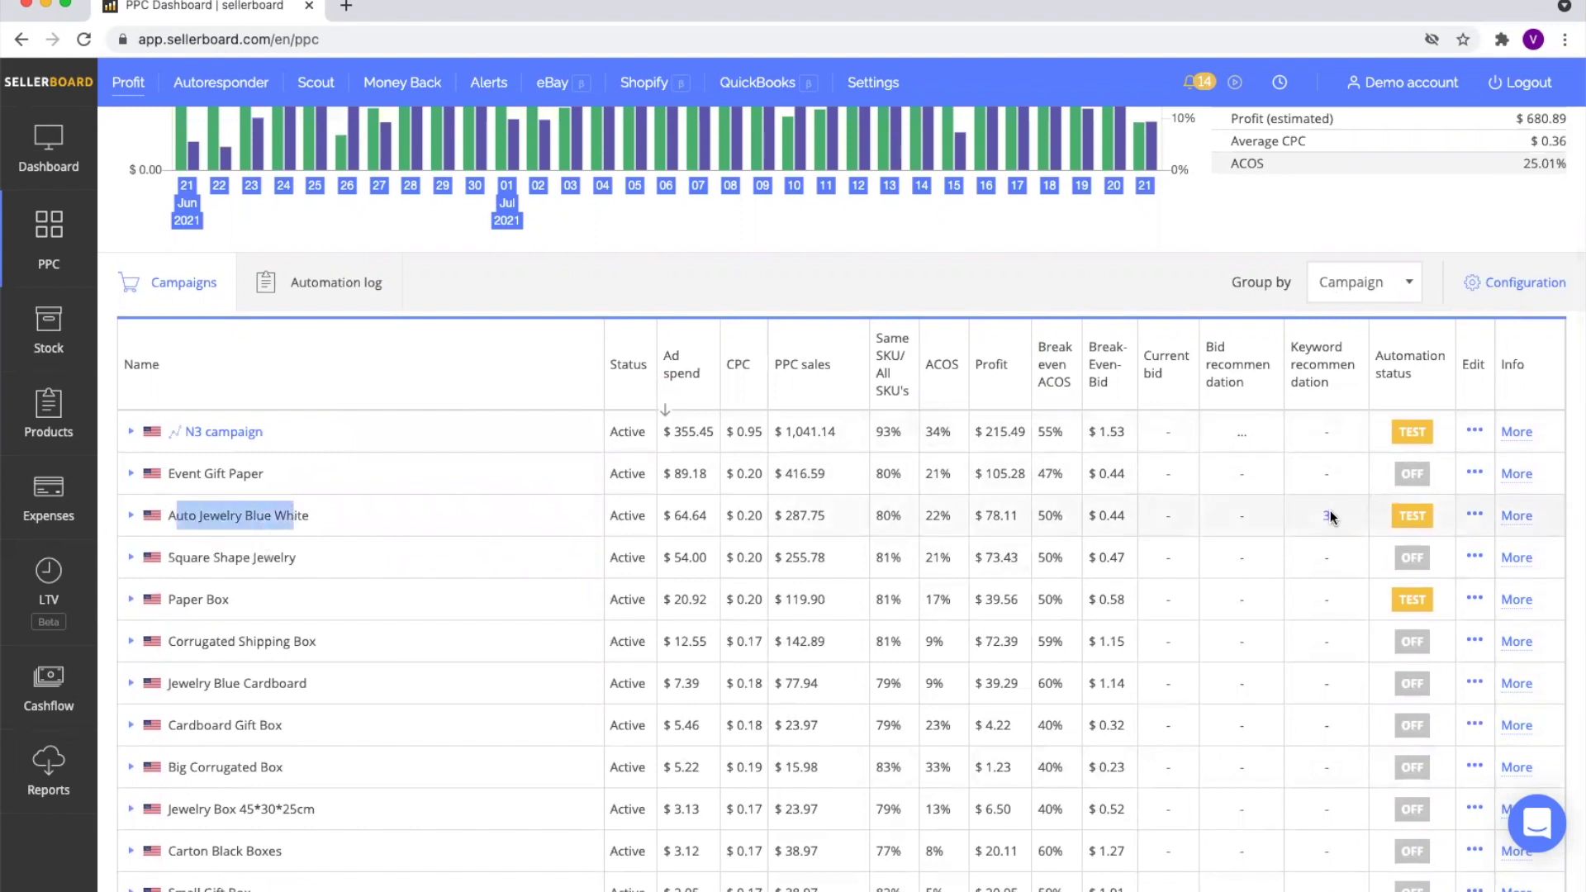
double_click(1328, 517)
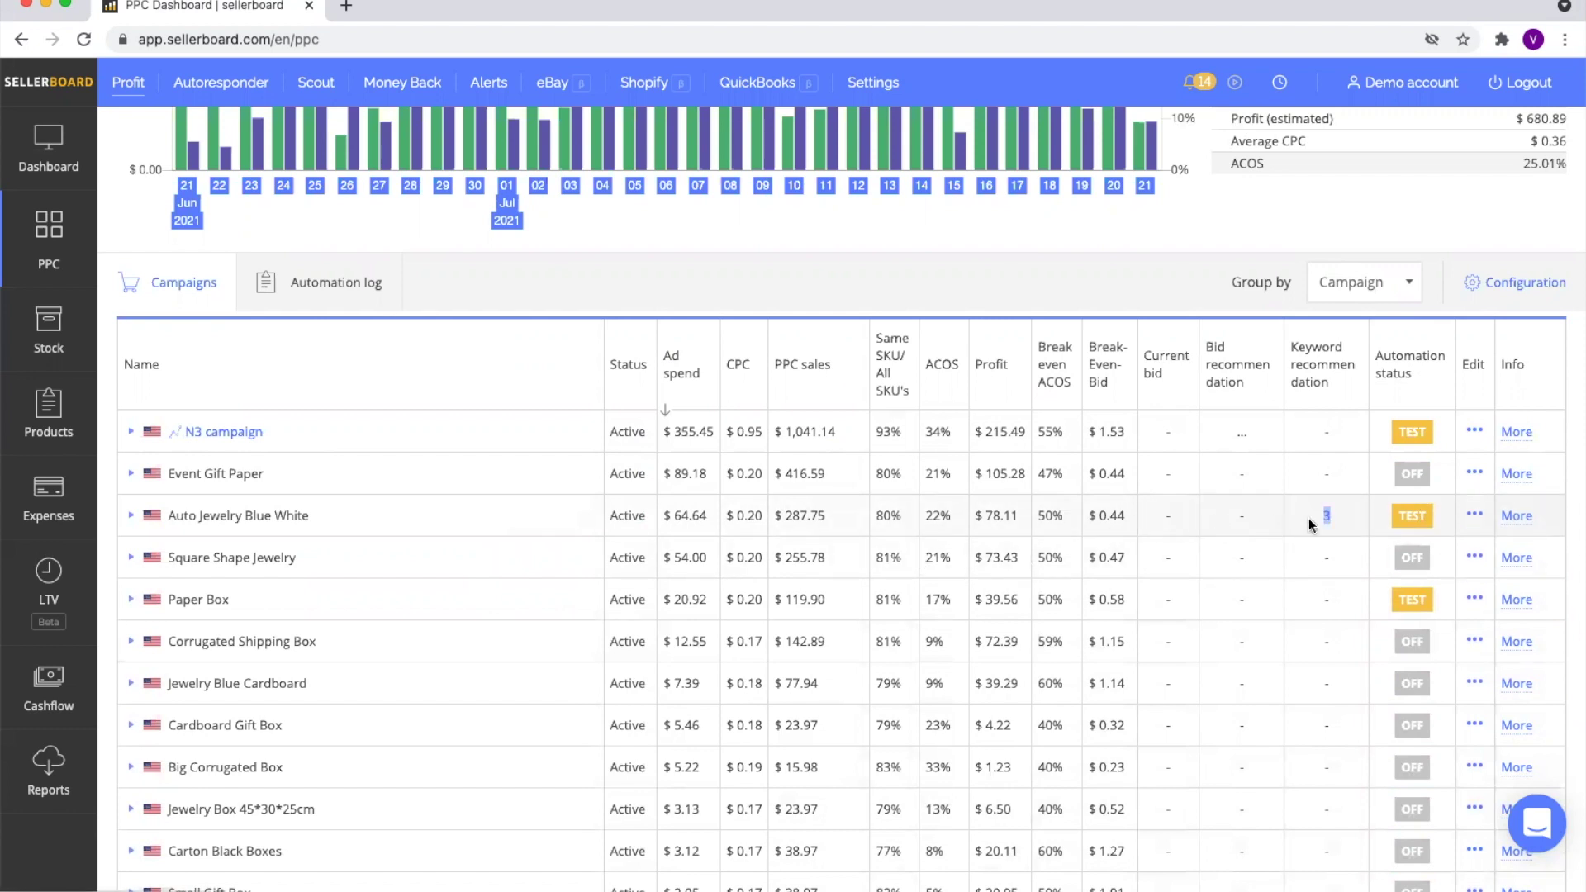
click(1474, 515)
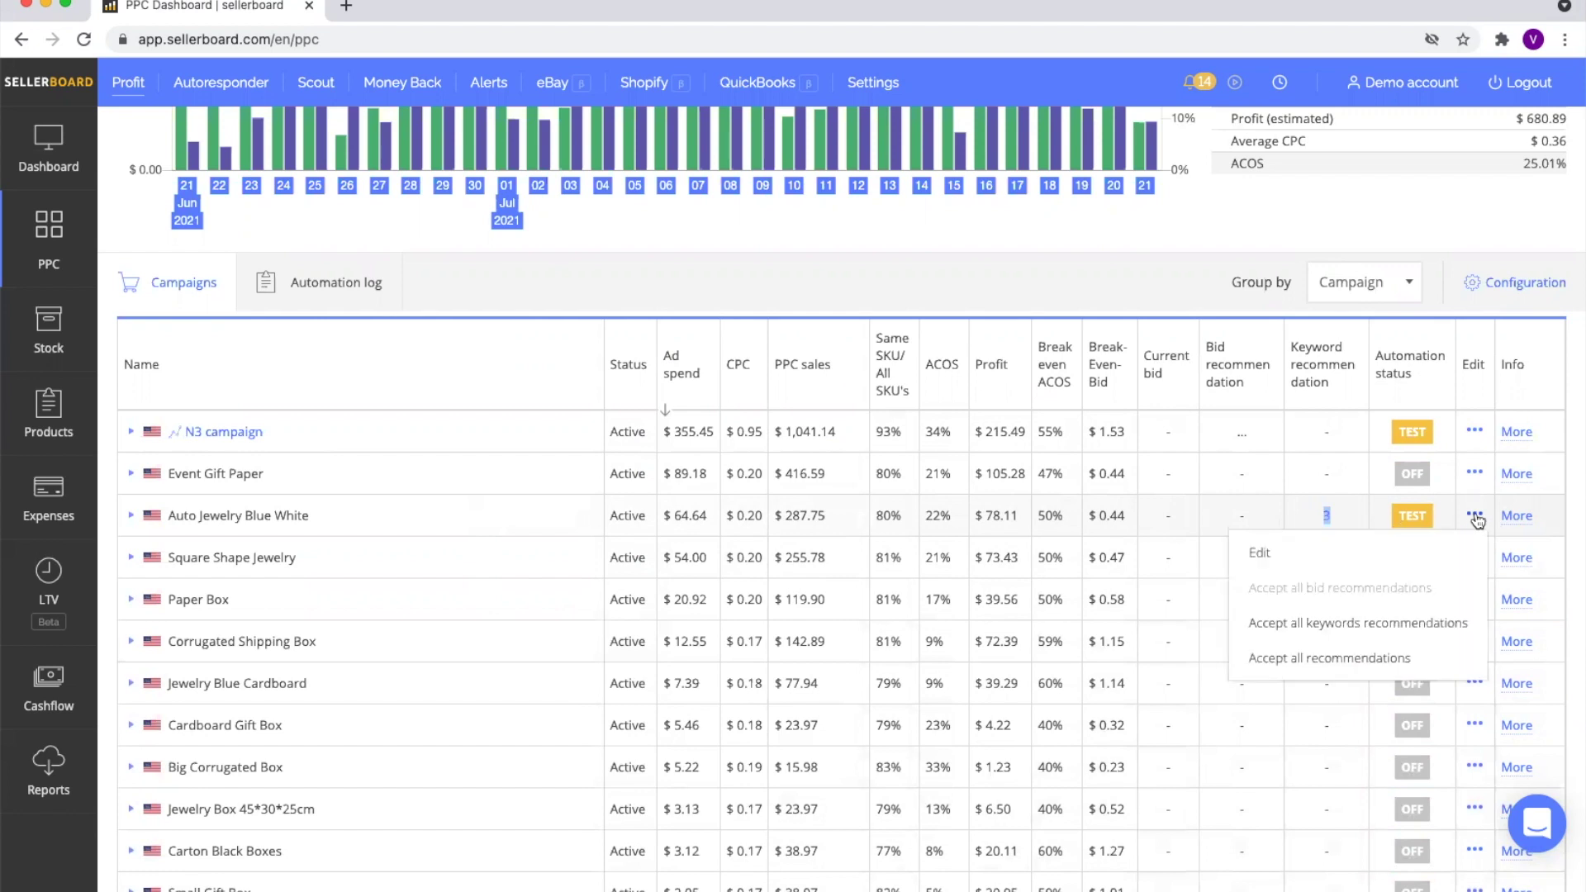
click(1351, 514)
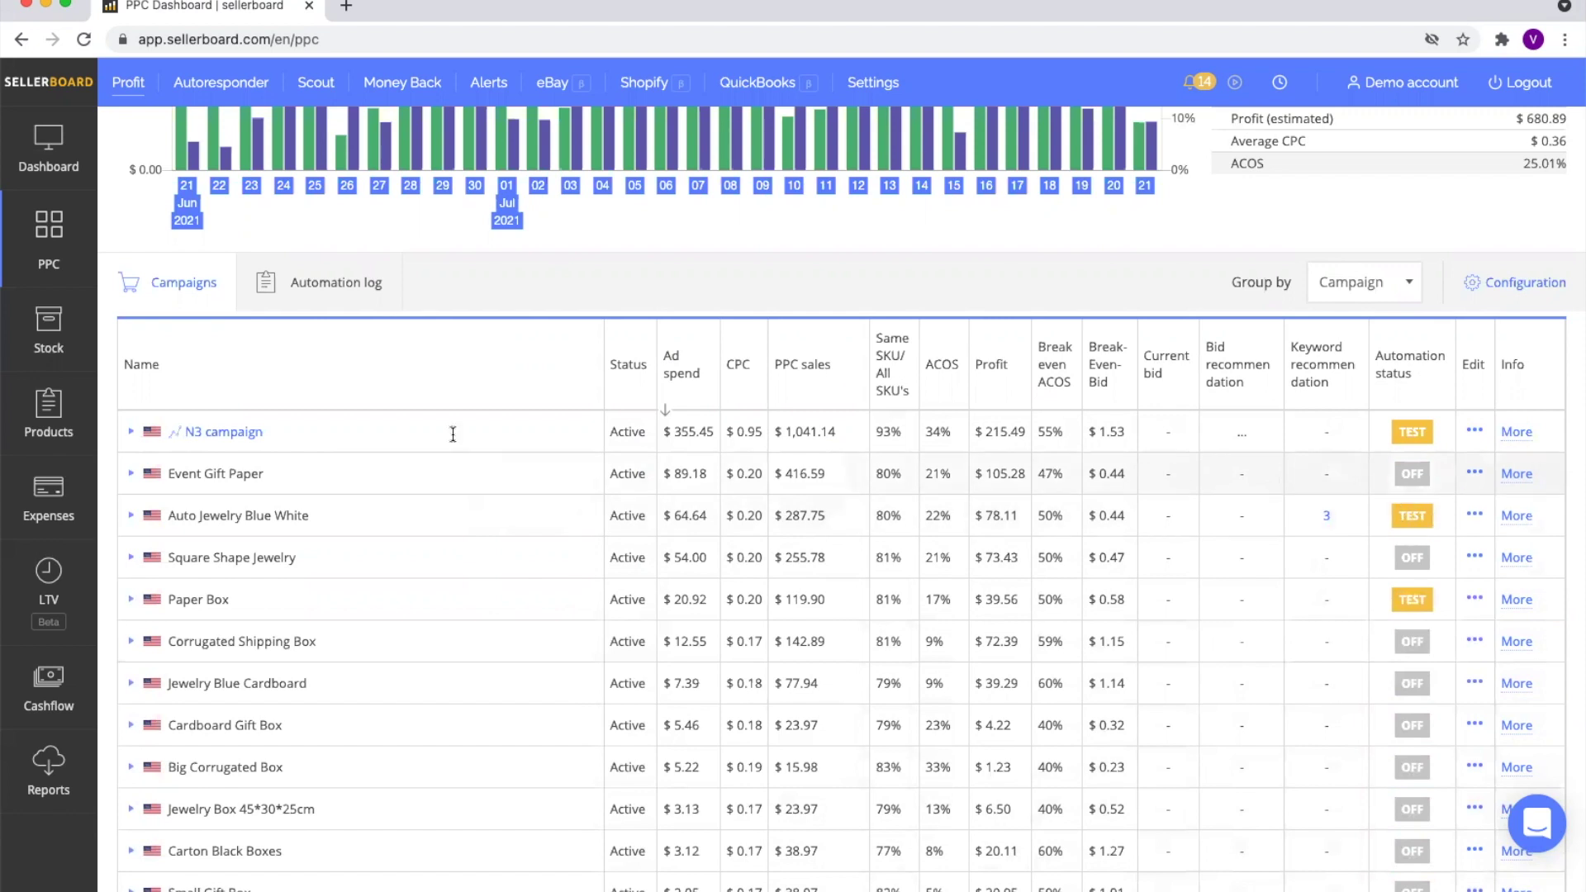
Expand Auto Jewelry Blue White and its Auto ad group, then toggle the ornament gift box search terms.
click(131, 516)
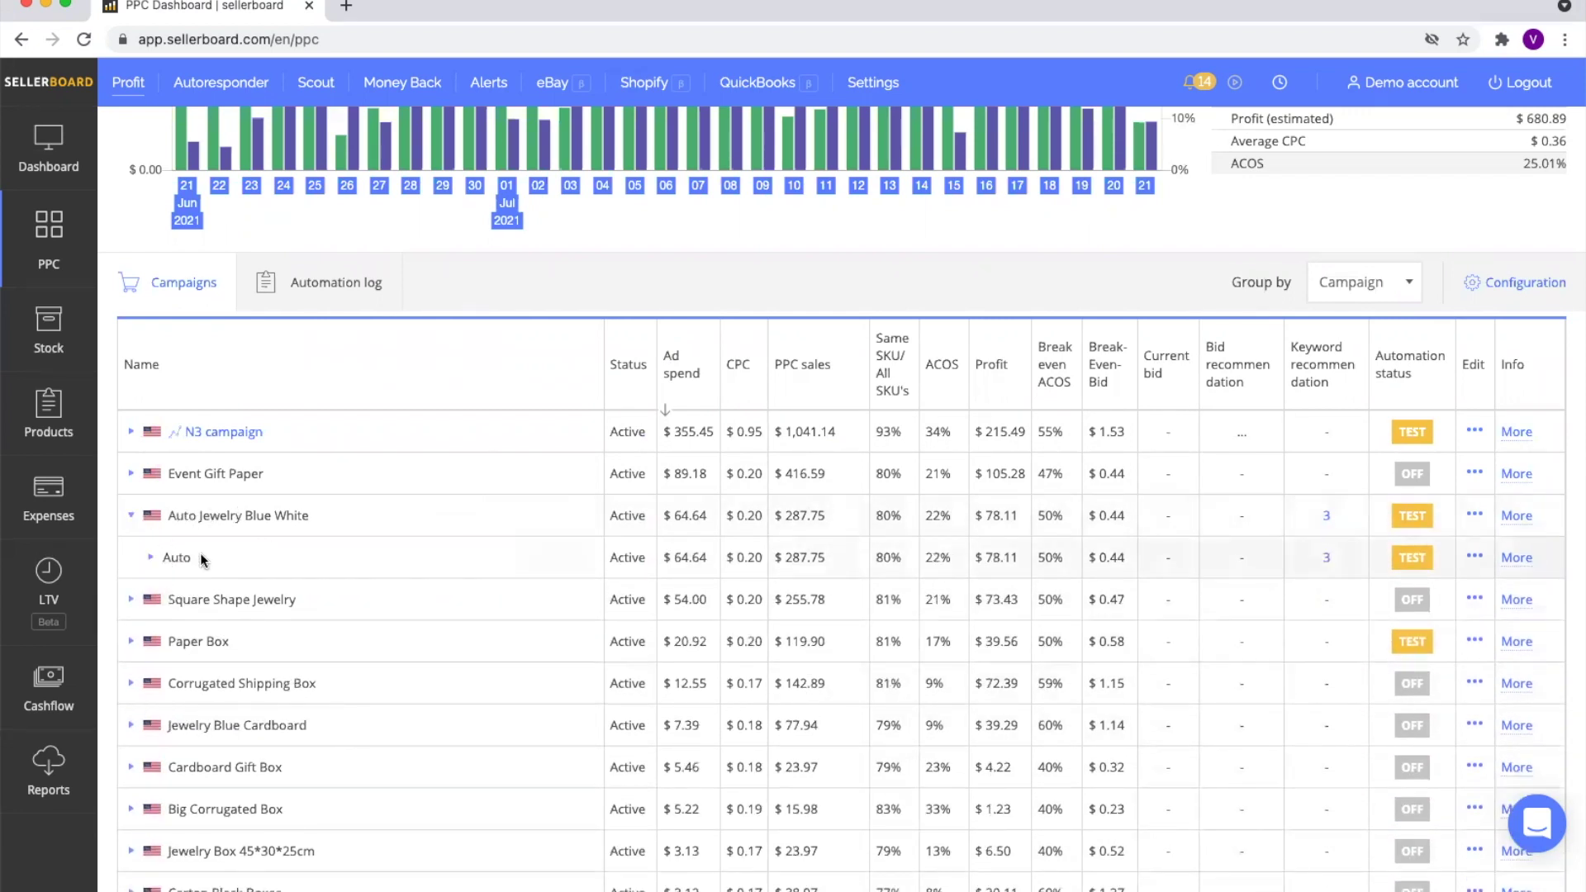
click(173, 558)
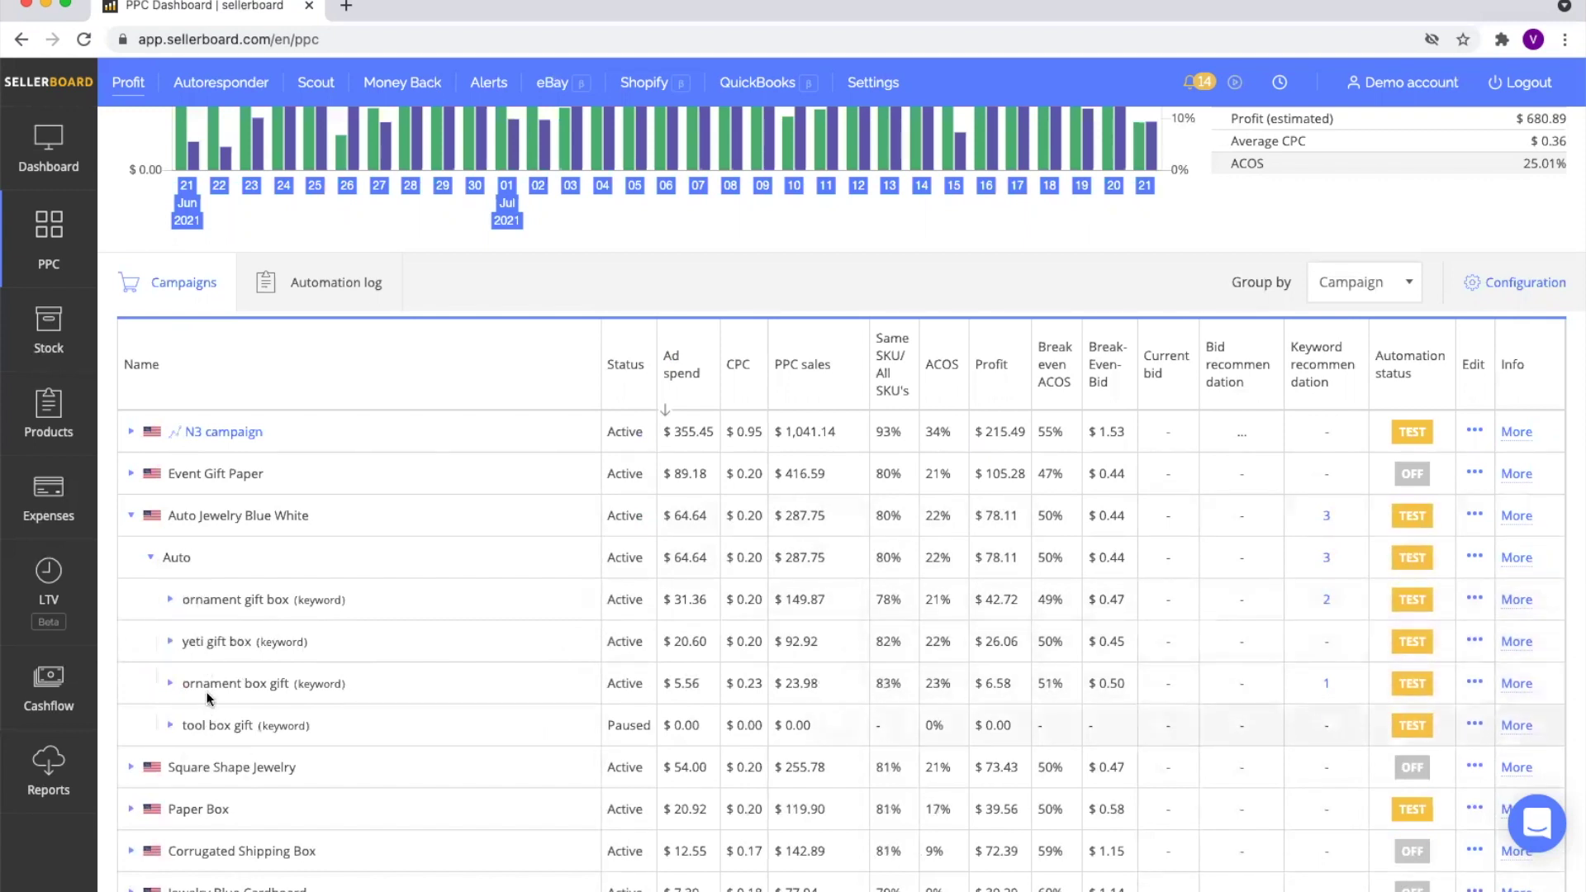
click(171, 601)
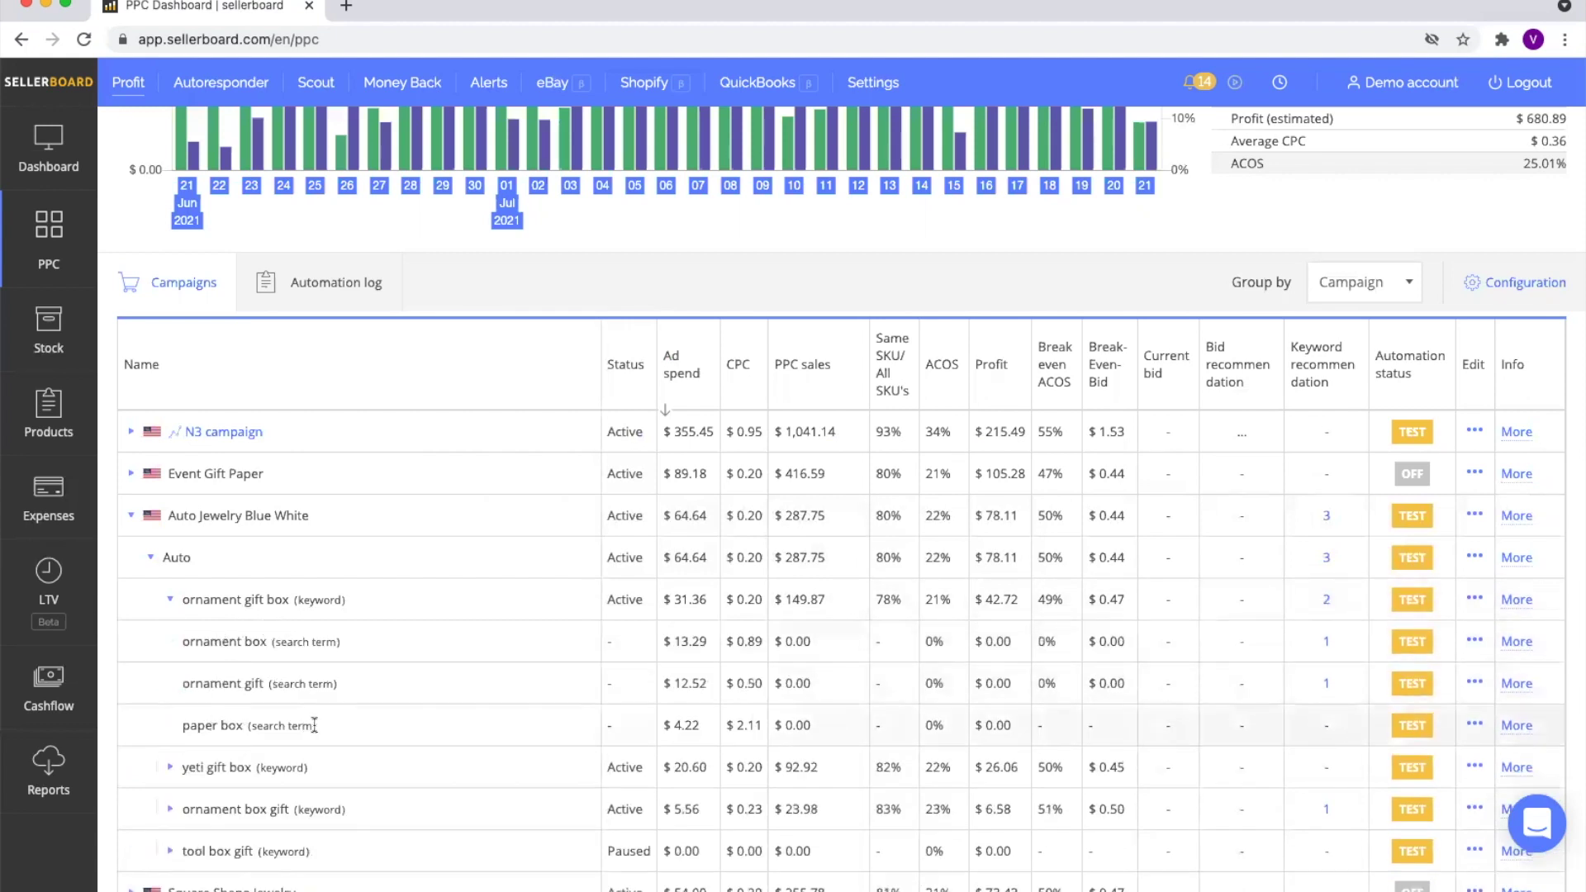
click(175, 602)
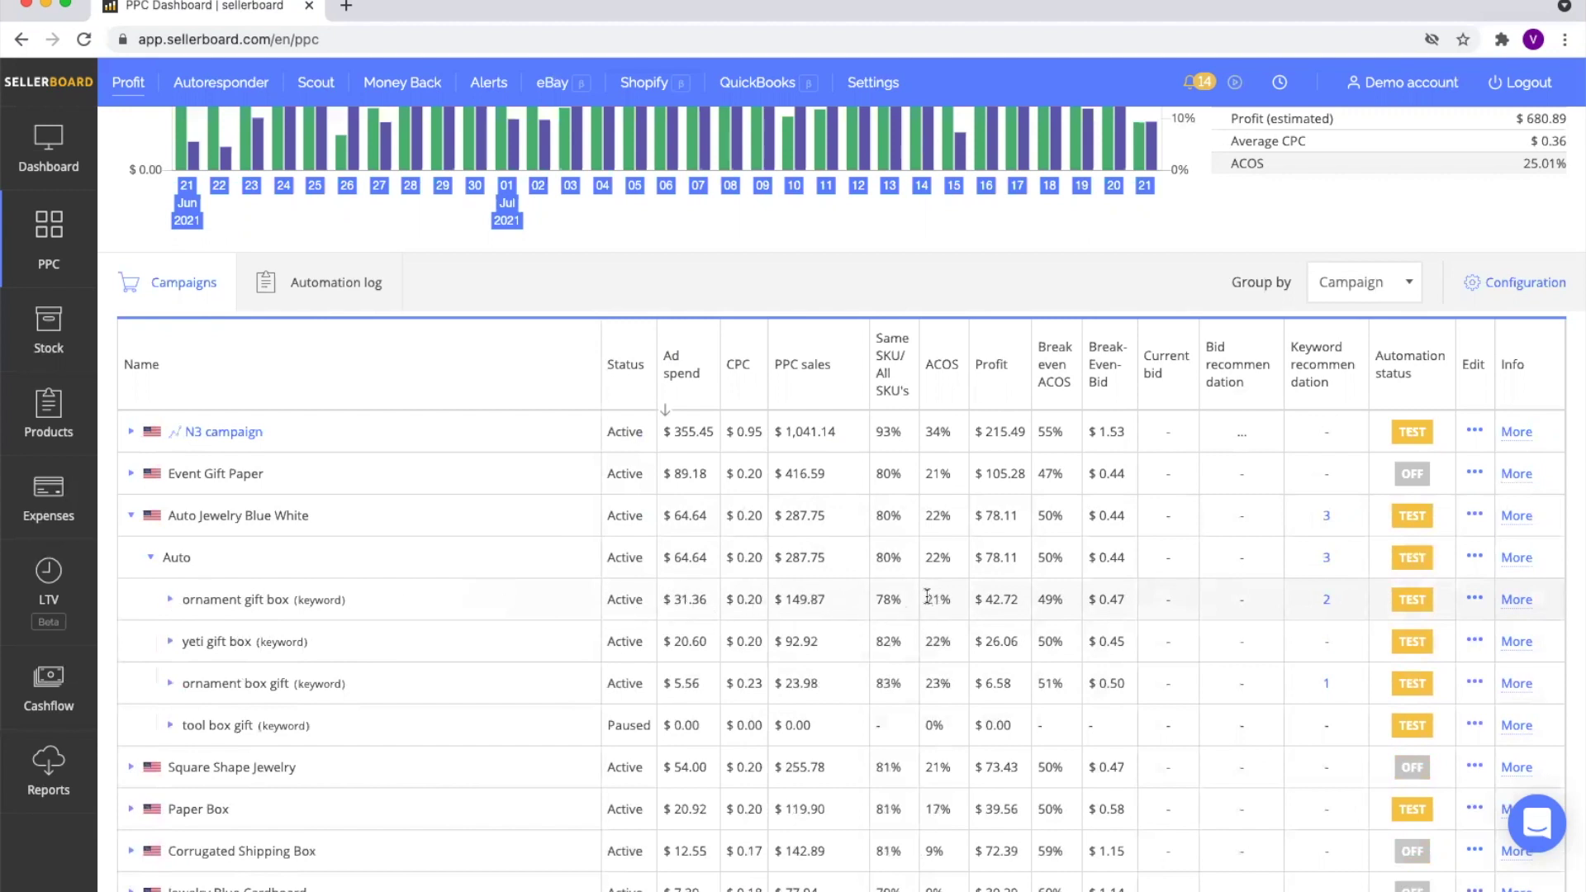
Highlight the ornament gift box profit value and the ornament box gift recommendation count.
drag(983, 600, 1024, 602)
click(1306, 610)
drag(1344, 686, 1322, 686)
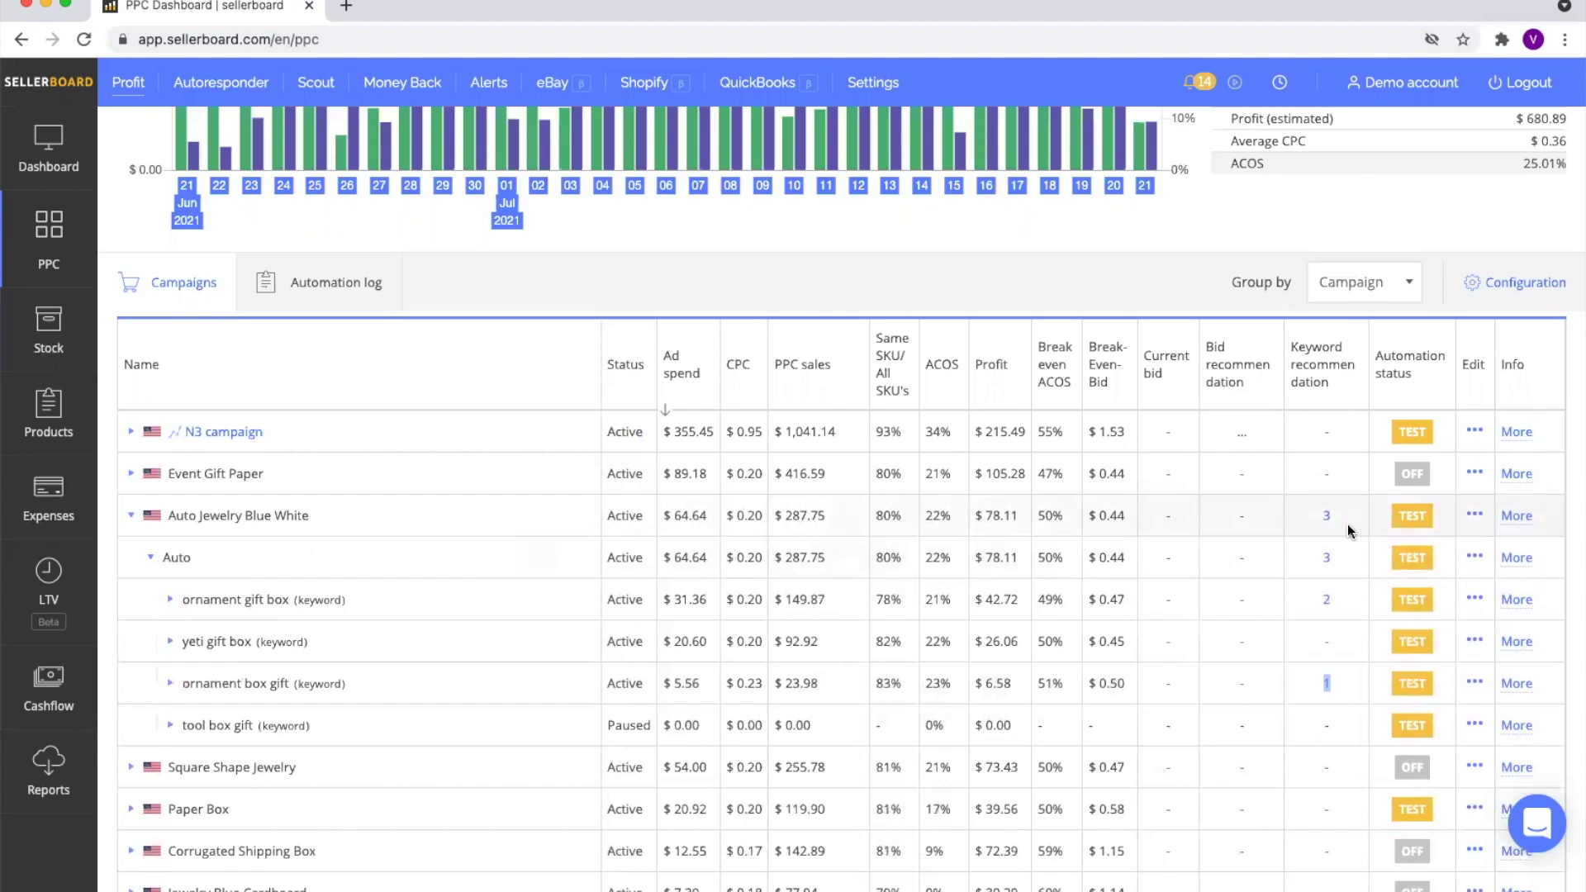
drag(273, 515, 297, 515)
Open the 3 keyword recommendations and review the first: negate the search term after 10 clicks without sales.
click(1312, 526)
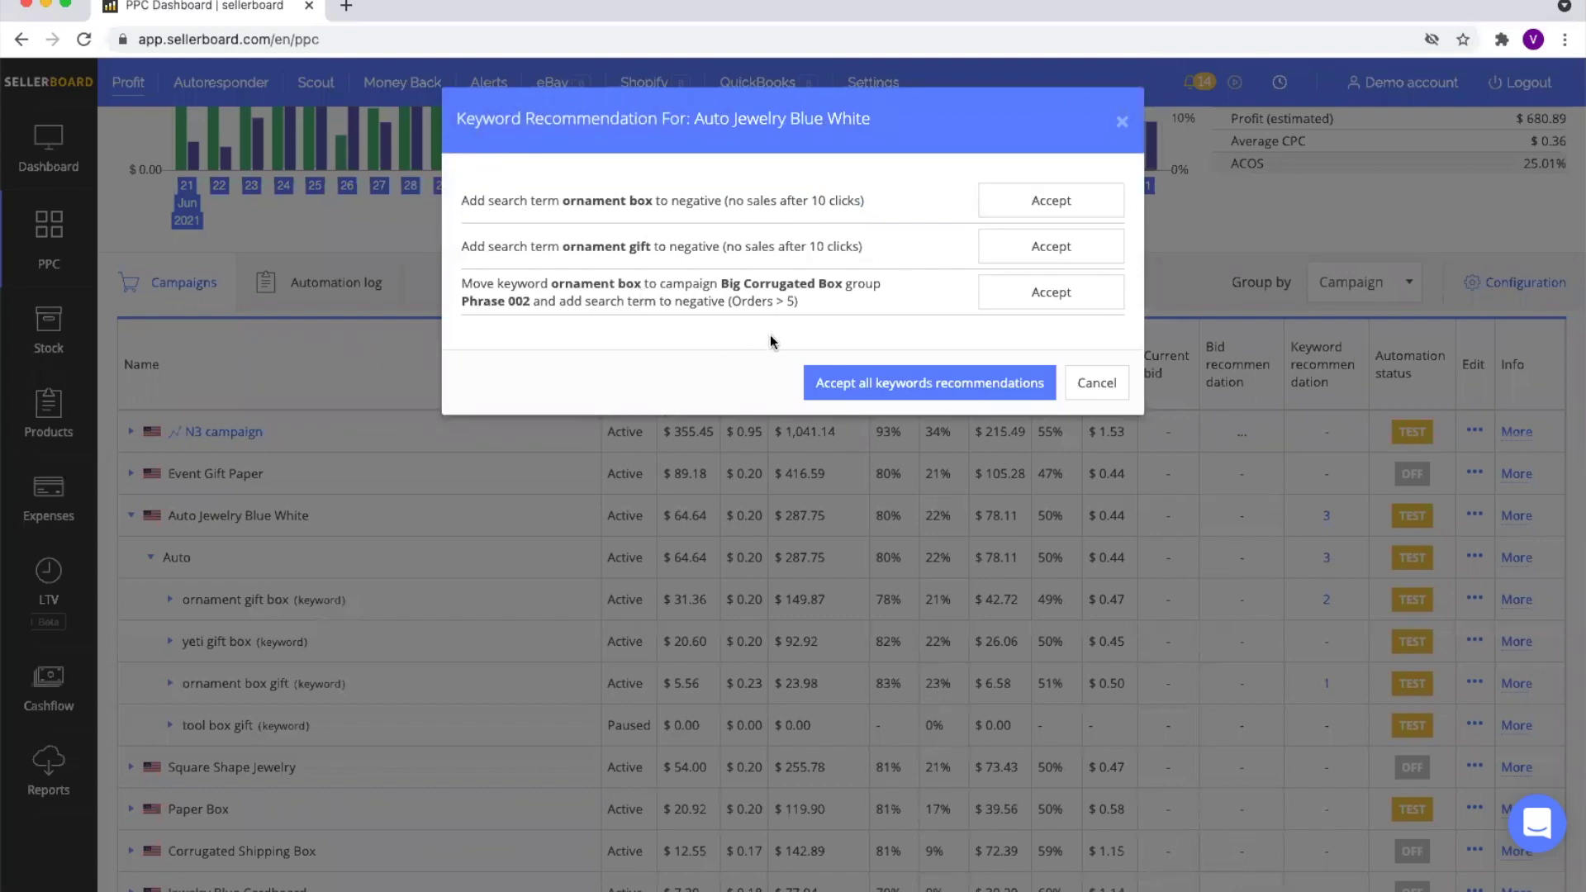
drag(485, 200, 595, 199)
double_click(708, 200)
drag(729, 200, 869, 201)
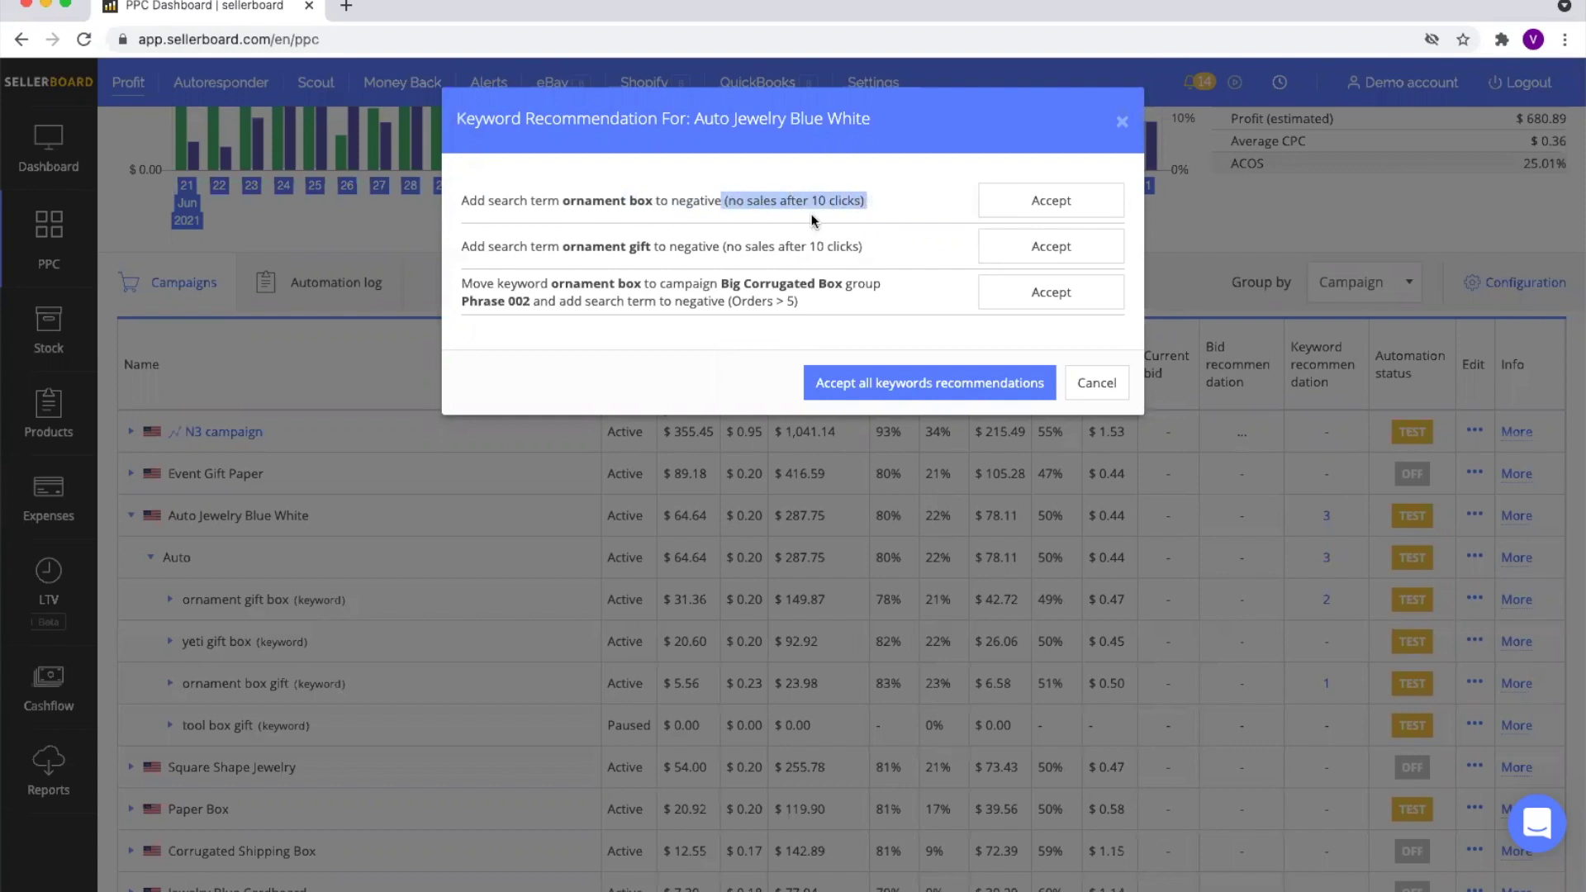
click(743, 203)
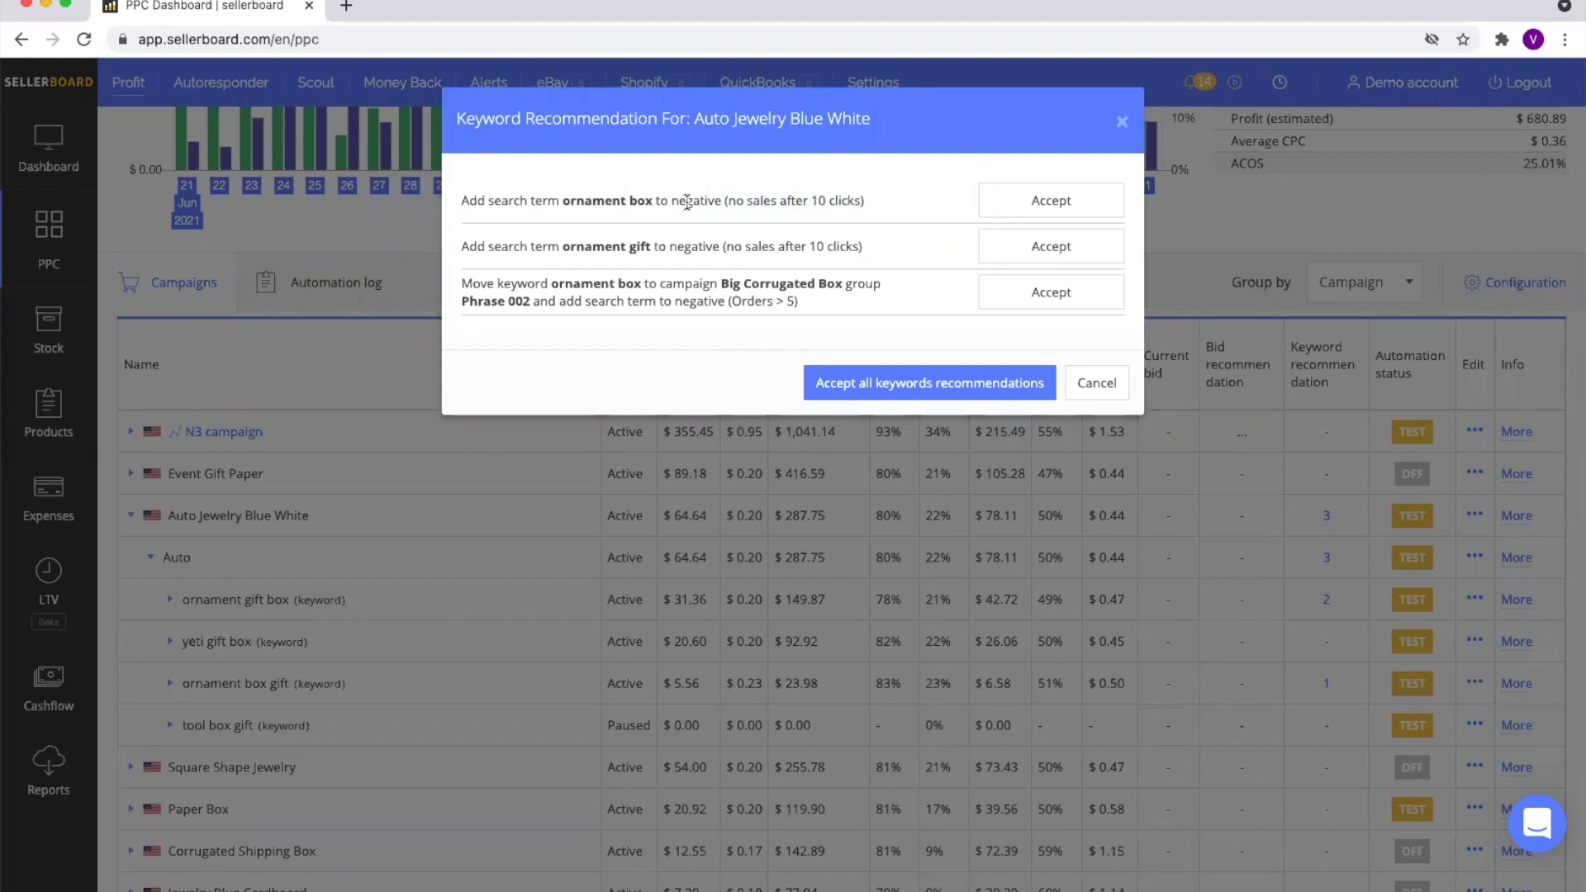
drag(725, 201, 858, 205)
click(858, 205)
Review the second recommendation's ornament gift no-sales condition and the third recommendation's keyword move.
drag(529, 248, 640, 248)
click(566, 247)
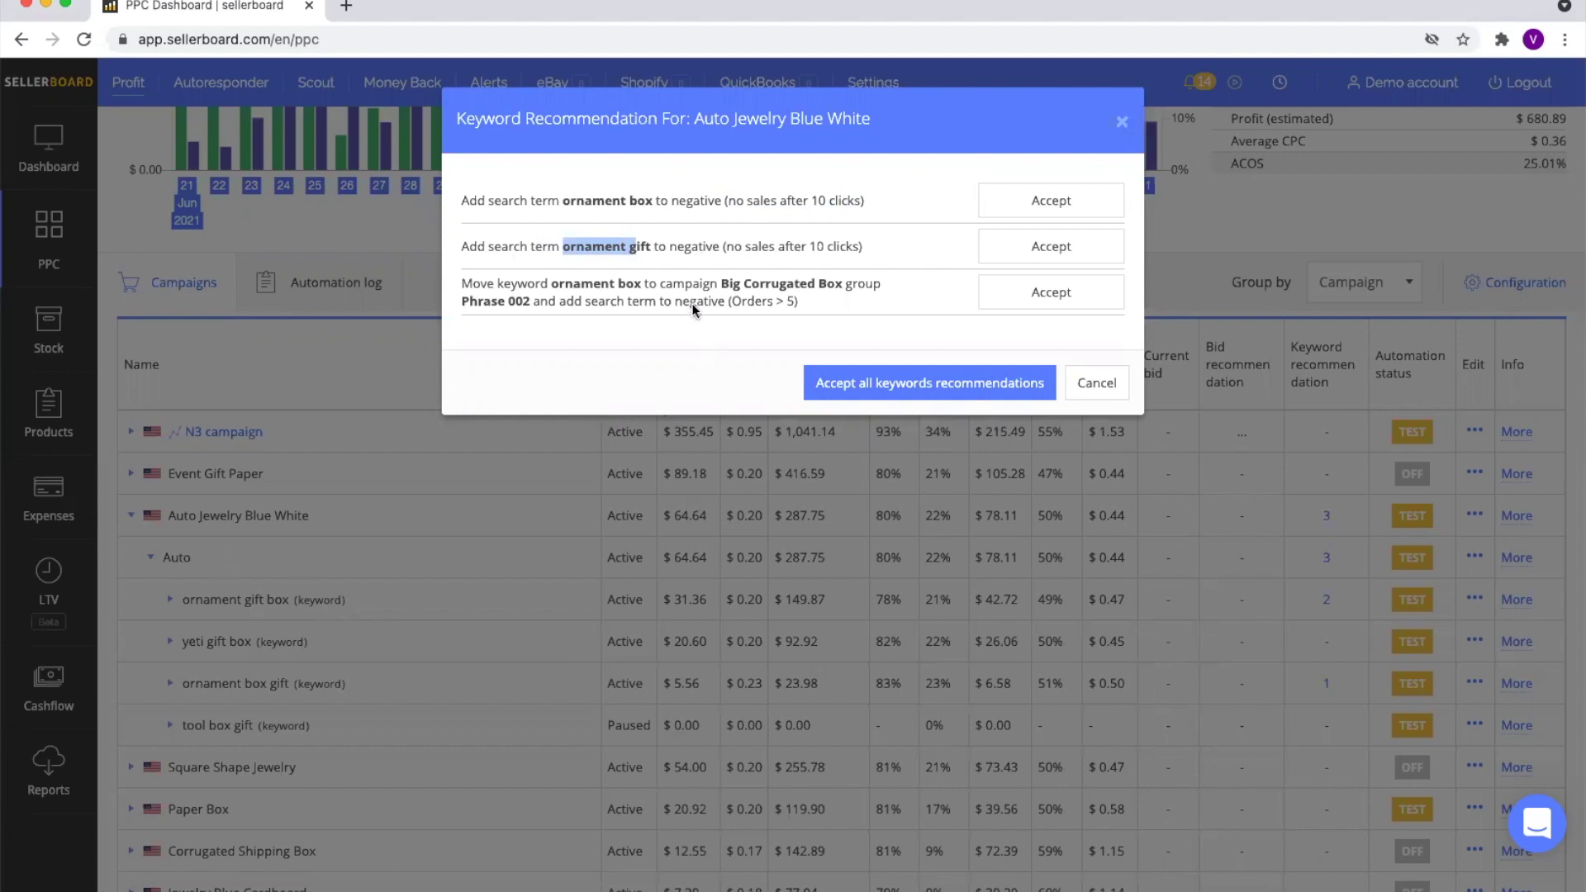
drag(564, 247, 654, 248)
click(660, 250)
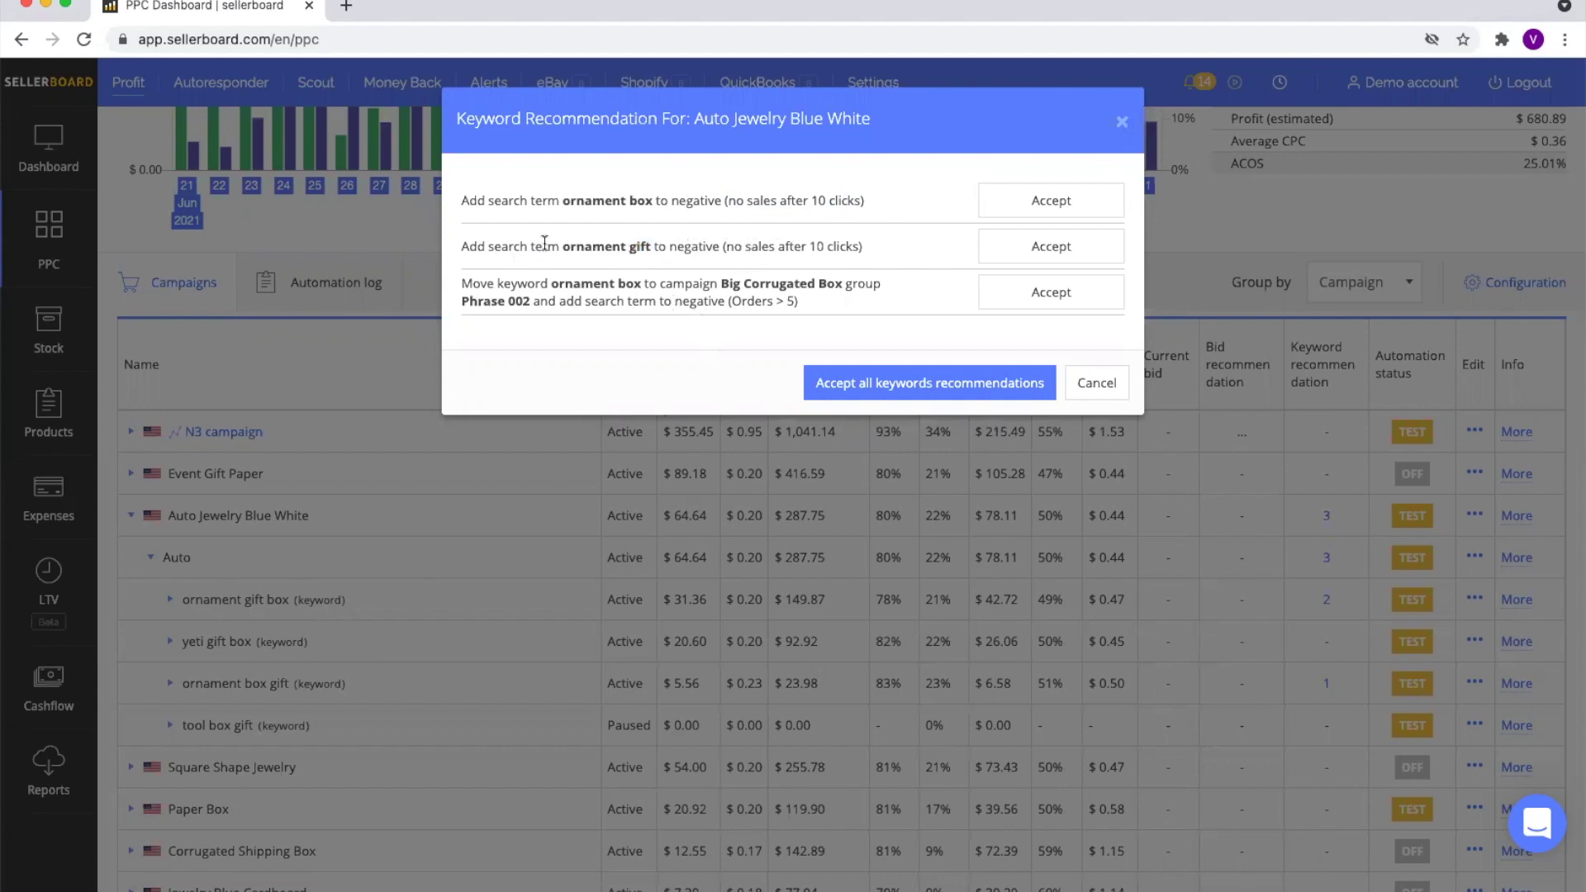
drag(735, 246, 837, 246)
click(856, 247)
drag(487, 283, 844, 285)
click(753, 303)
drag(526, 300, 464, 302)
drag(731, 283, 800, 283)
click(800, 283)
drag(741, 301, 767, 302)
drag(833, 307, 459, 288)
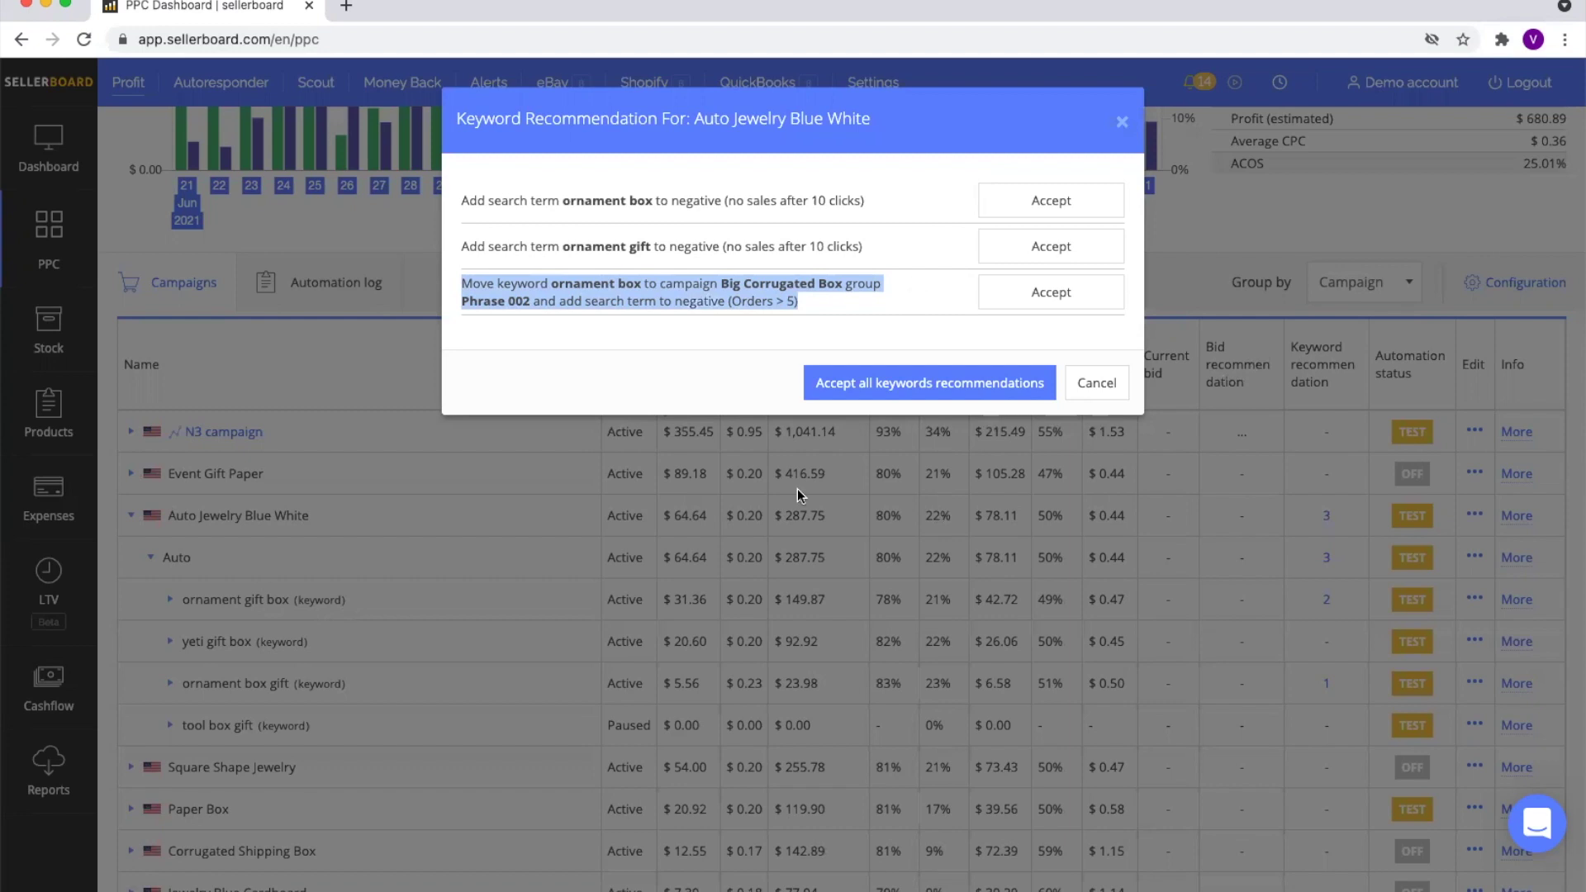
click(799, 304)
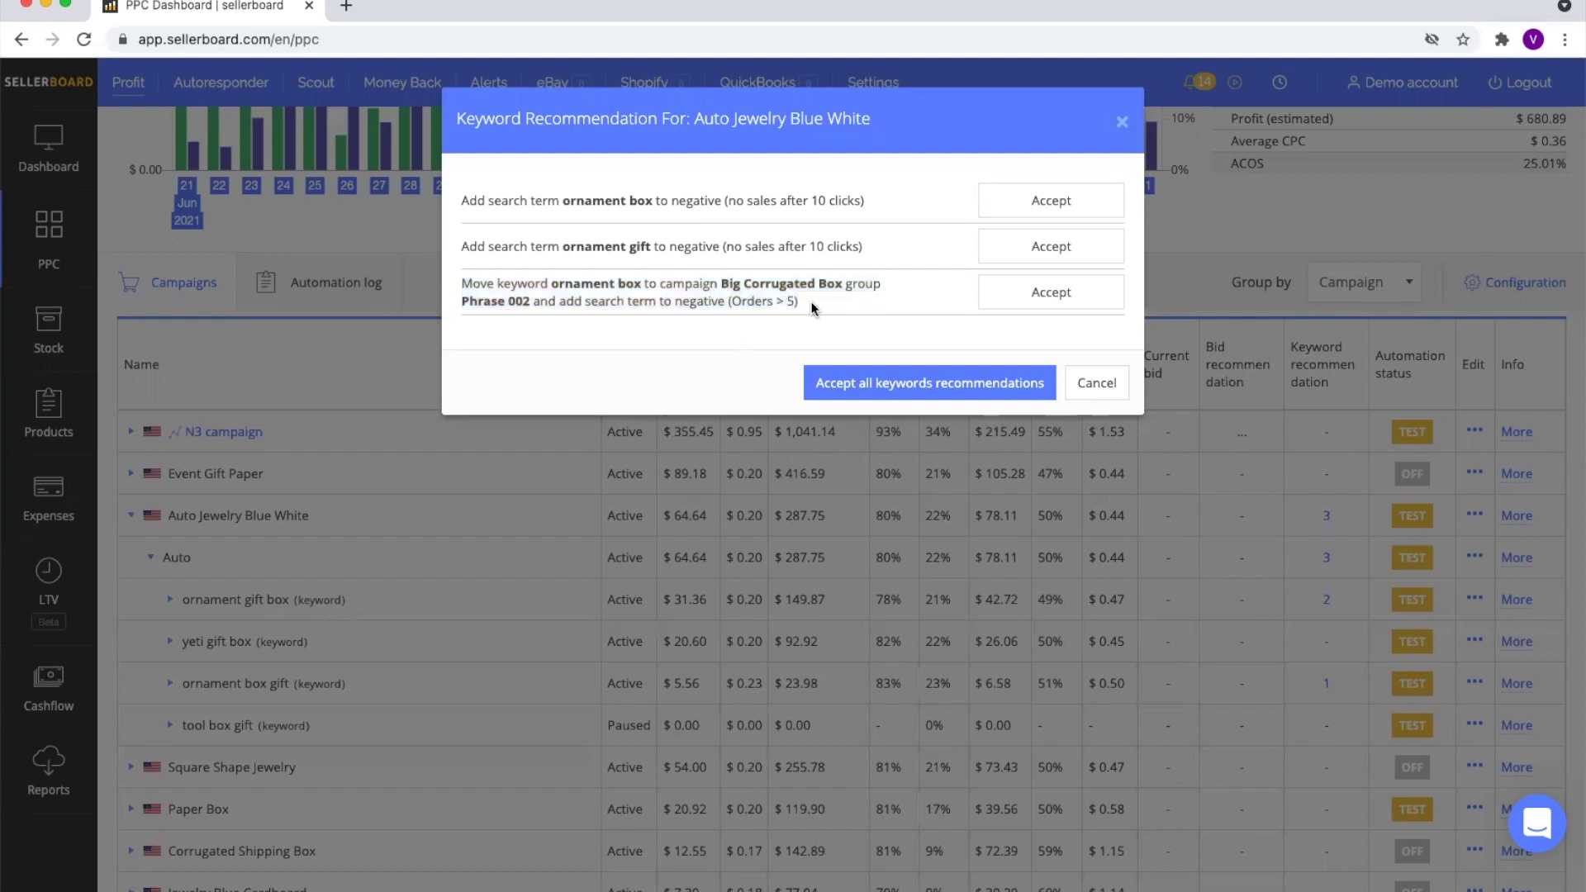
drag(800, 304, 729, 303)
click(856, 308)
drag(571, 200, 653, 200)
drag(550, 283, 642, 283)
click(800, 308)
drag(552, 283, 626, 301)
click(605, 238)
drag(511, 192, 609, 203)
drag(550, 283, 637, 301)
click(588, 272)
click(919, 389)
click(1121, 125)
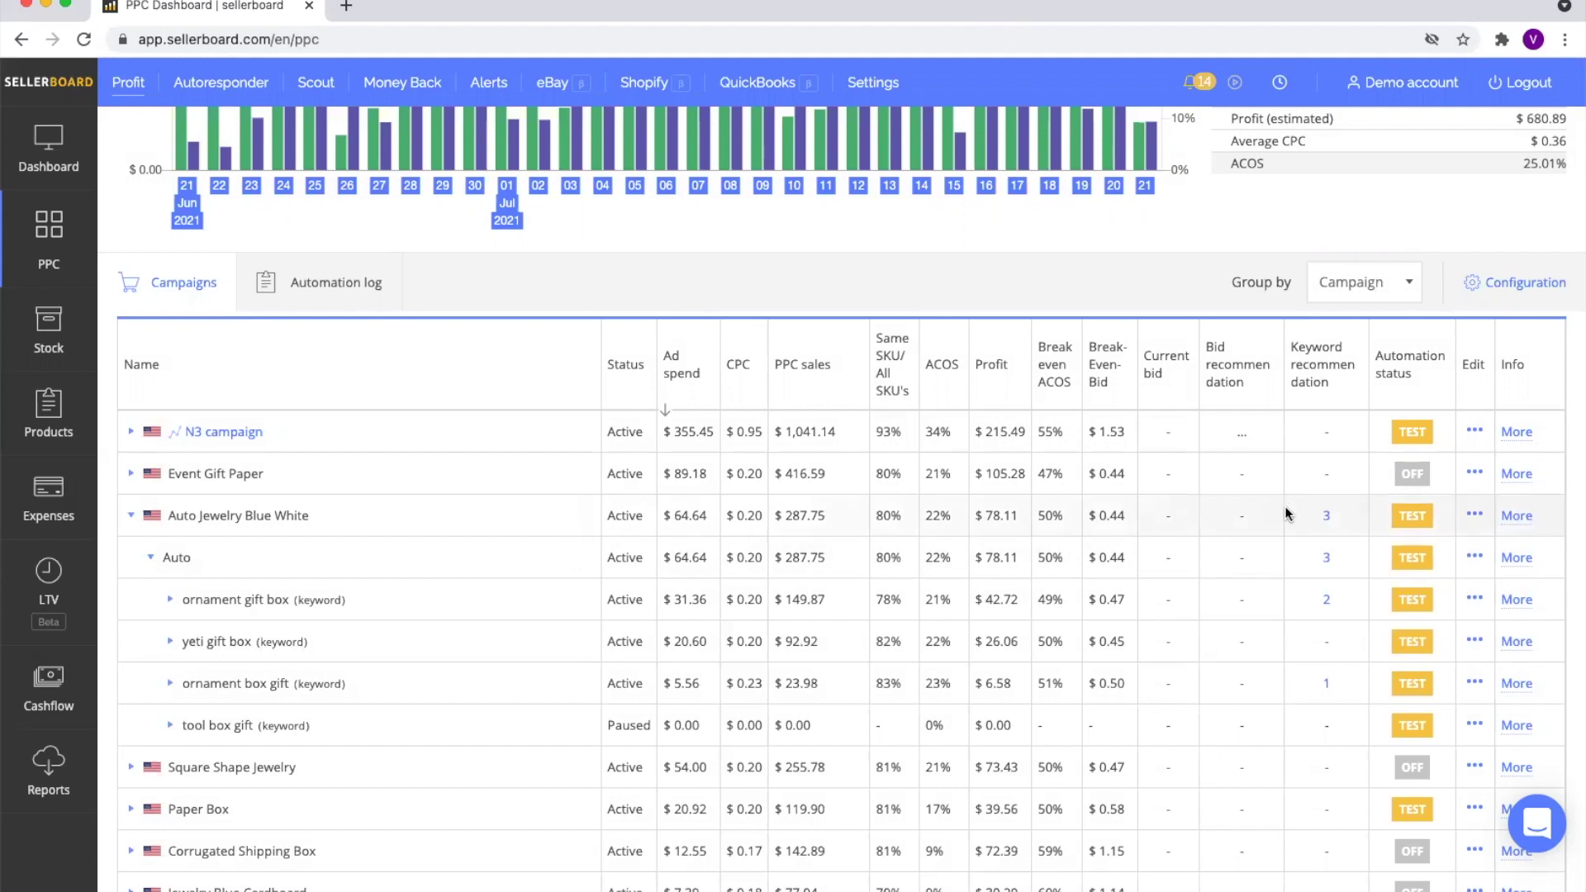
click(1475, 514)
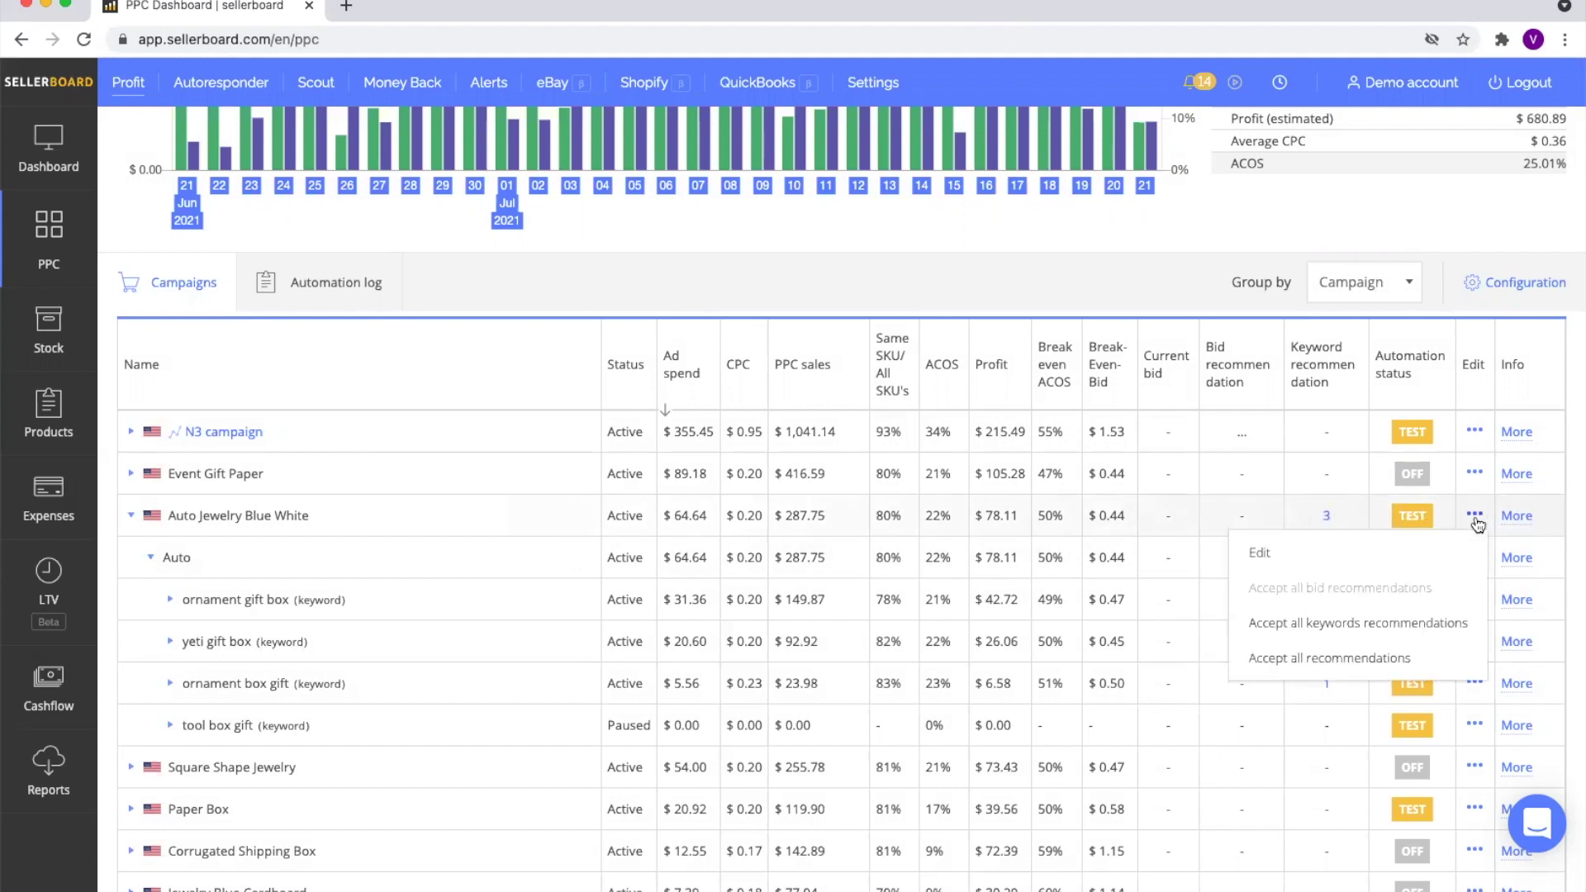
click(1342, 549)
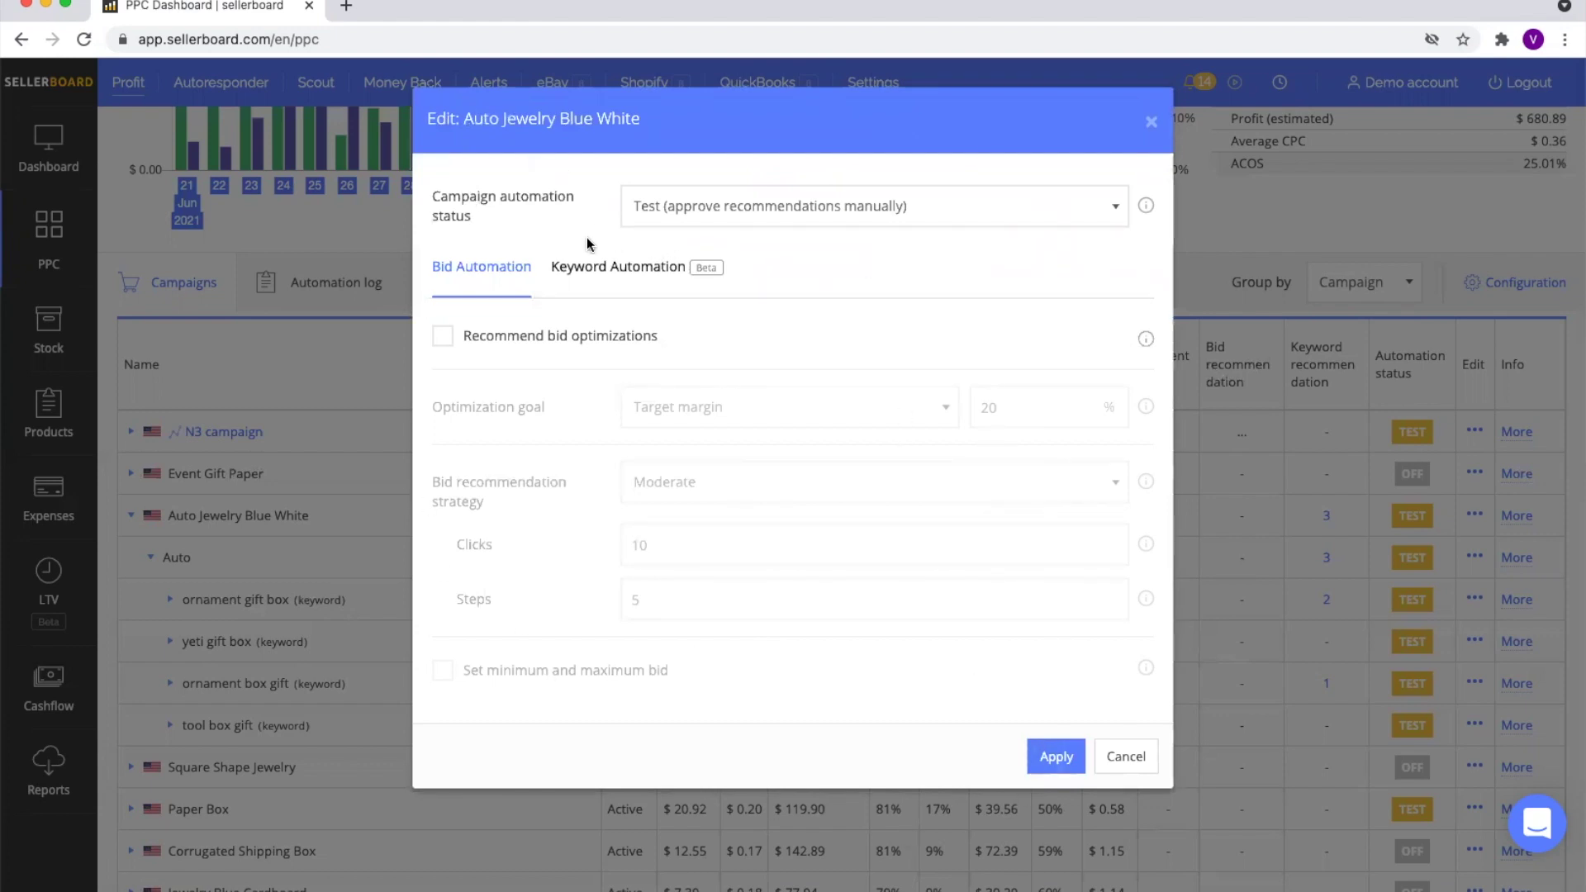
click(770, 216)
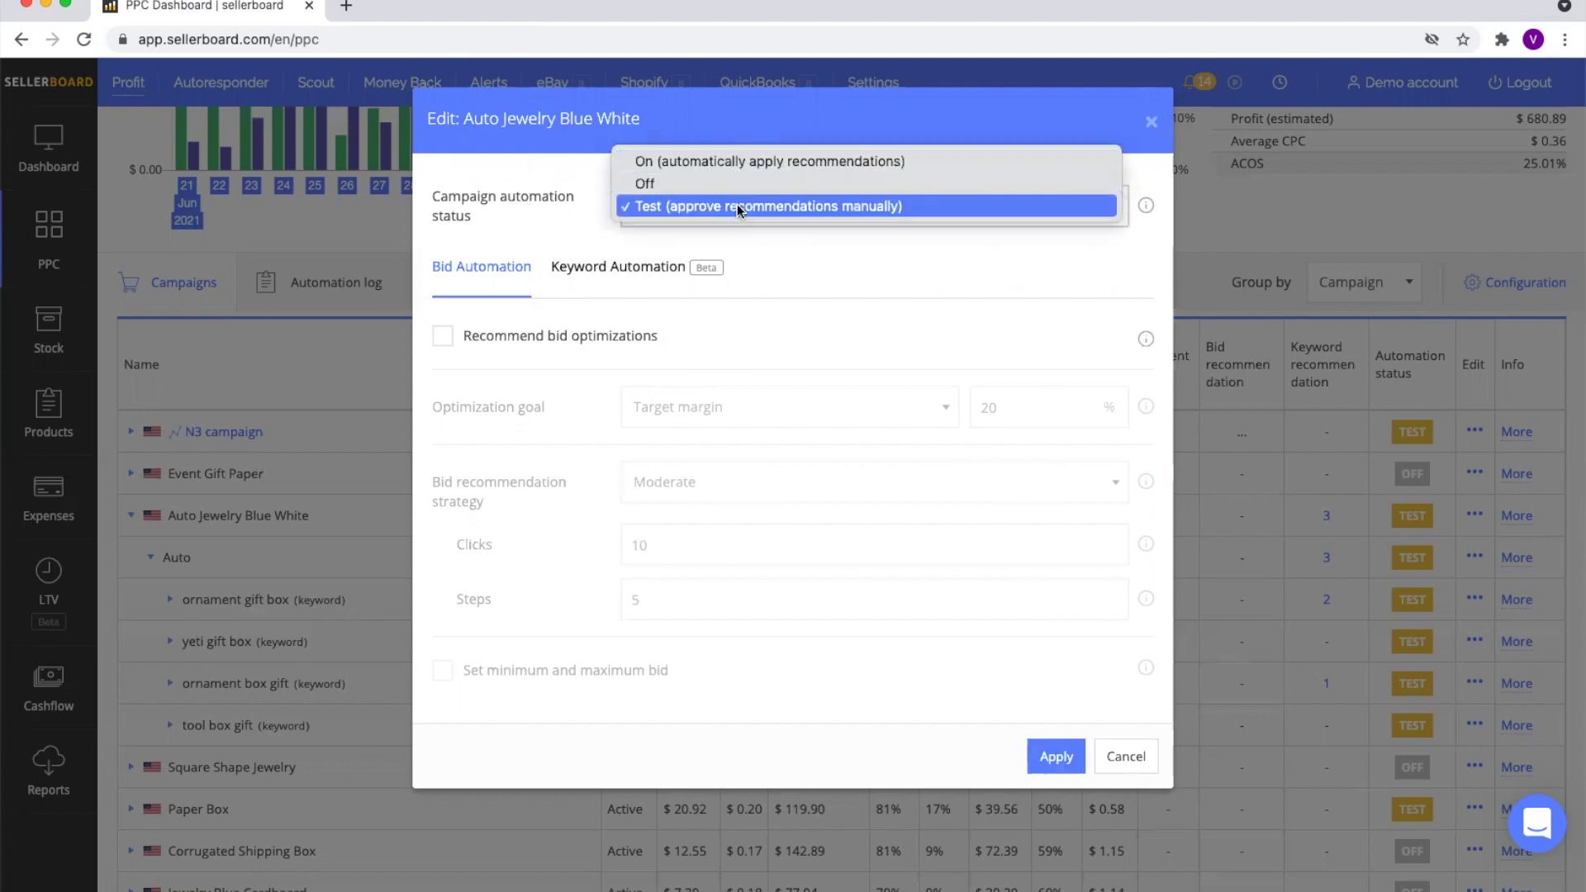
click(765, 213)
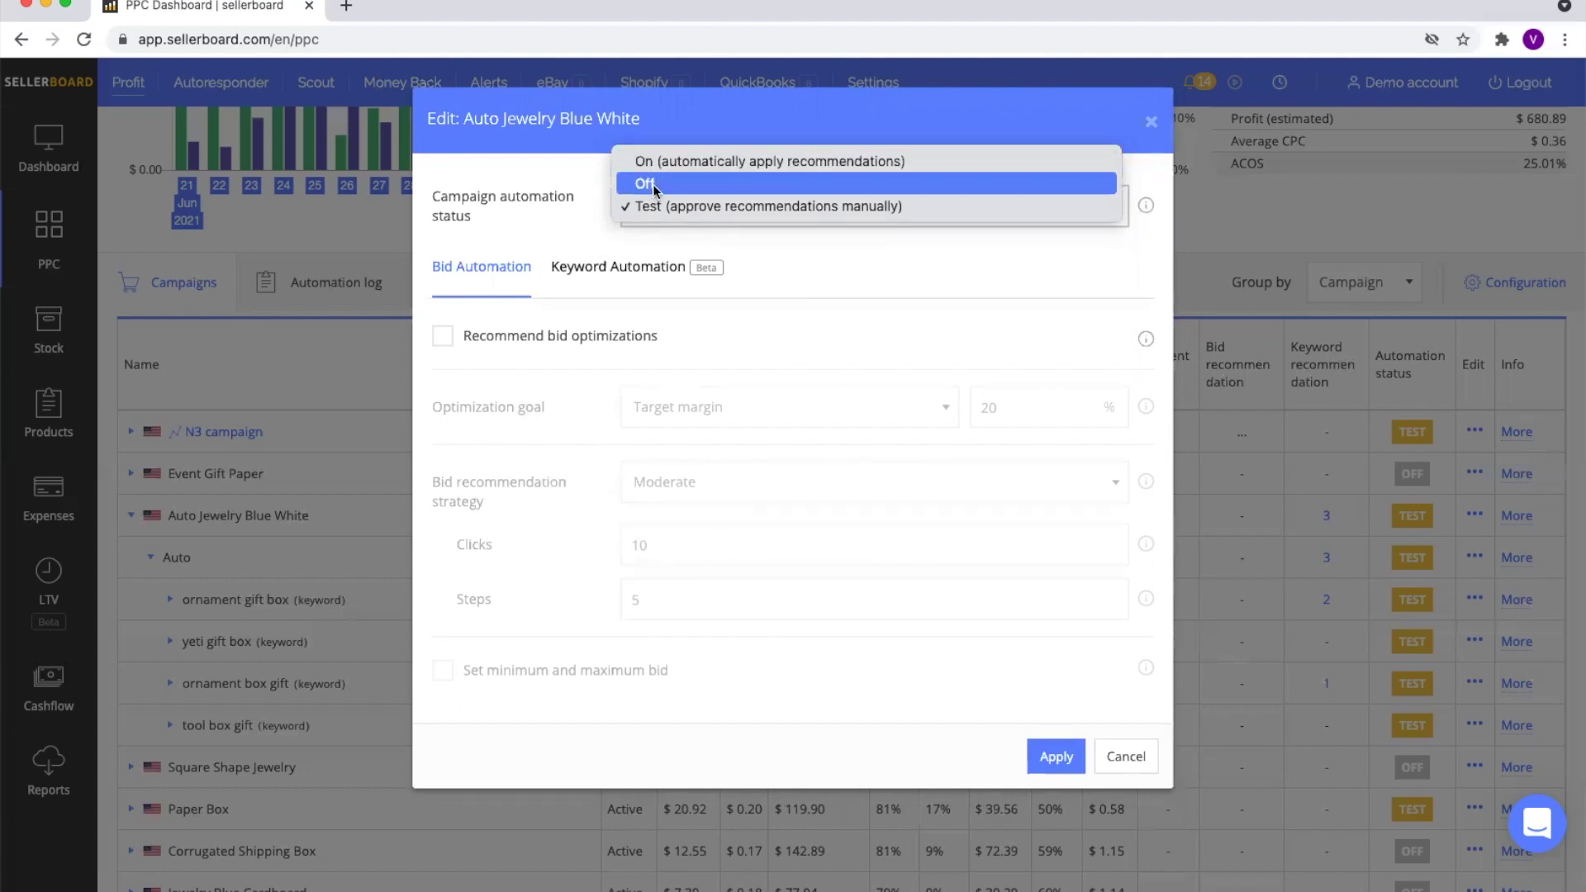
click(549, 221)
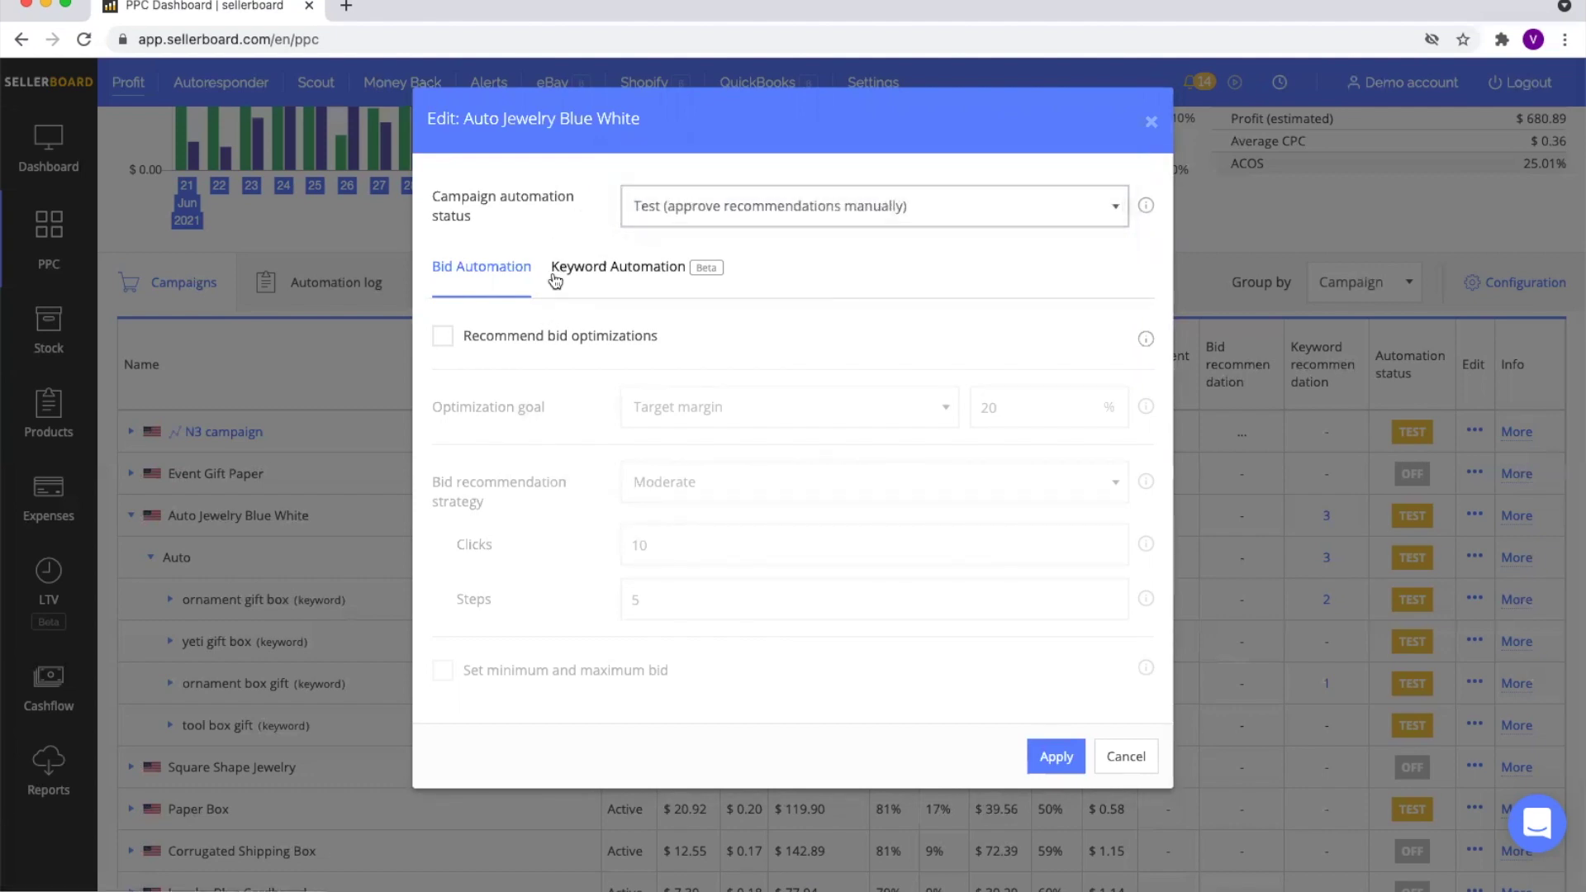
click(787, 211)
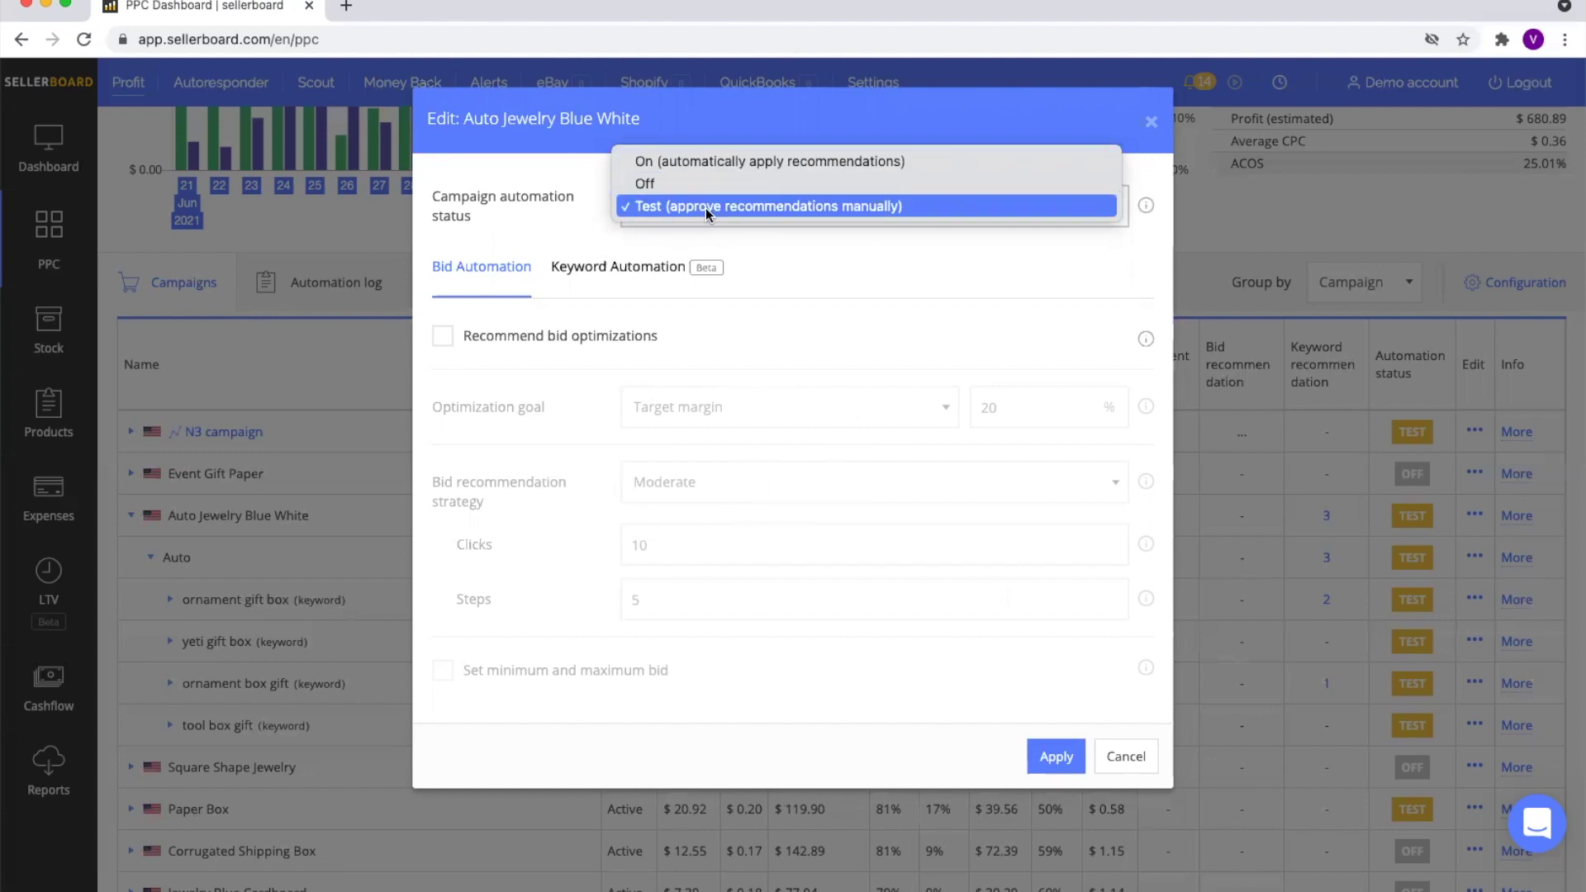
click(487, 215)
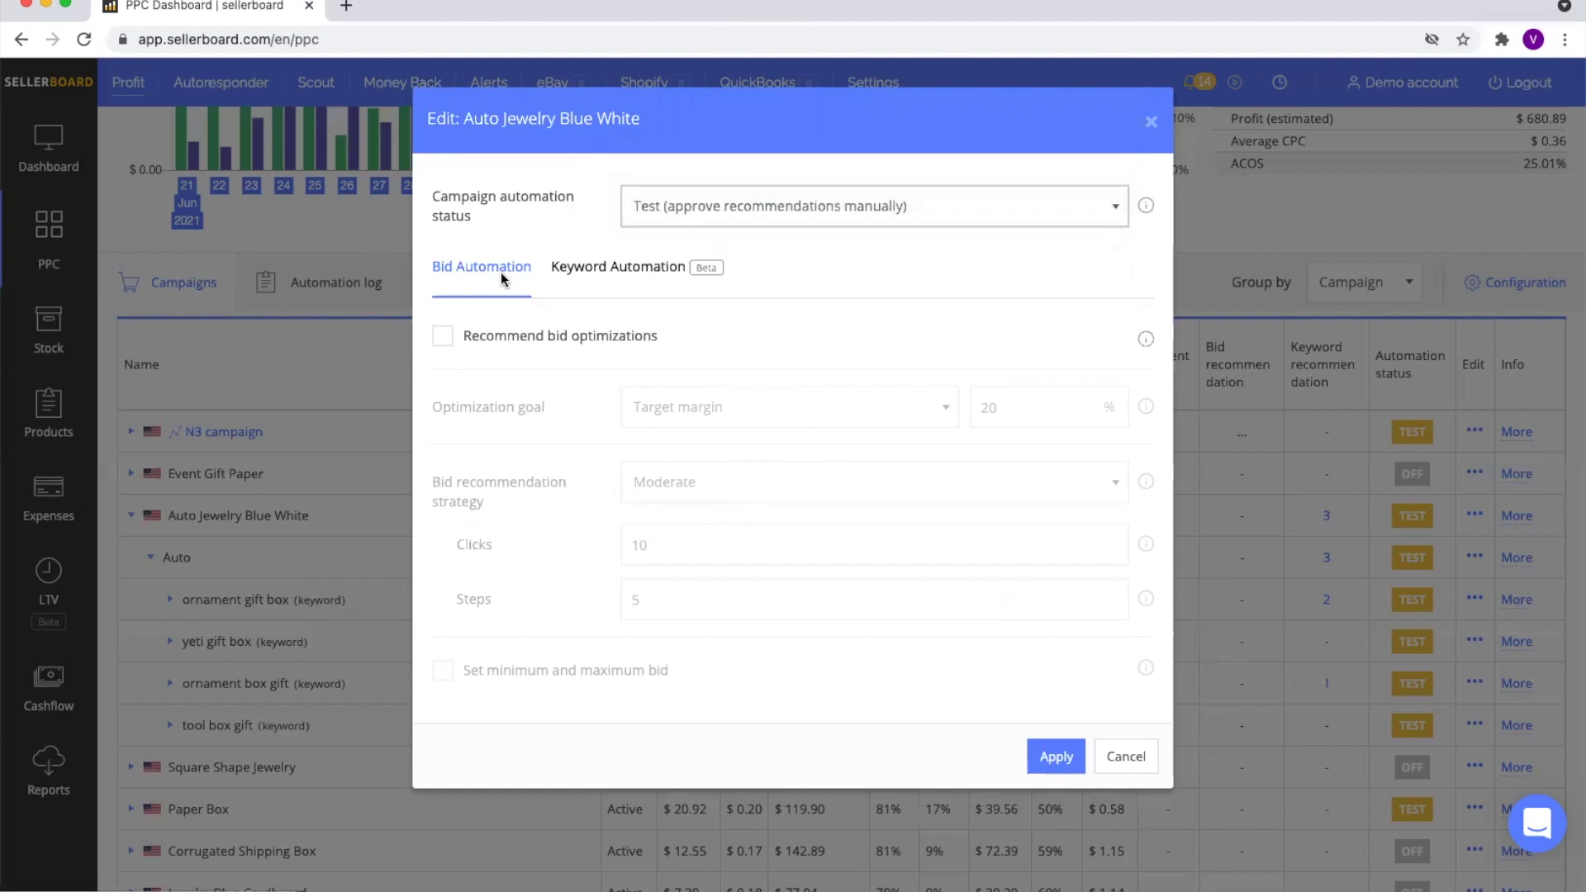
click(625, 271)
click(506, 289)
click(570, 285)
click(458, 288)
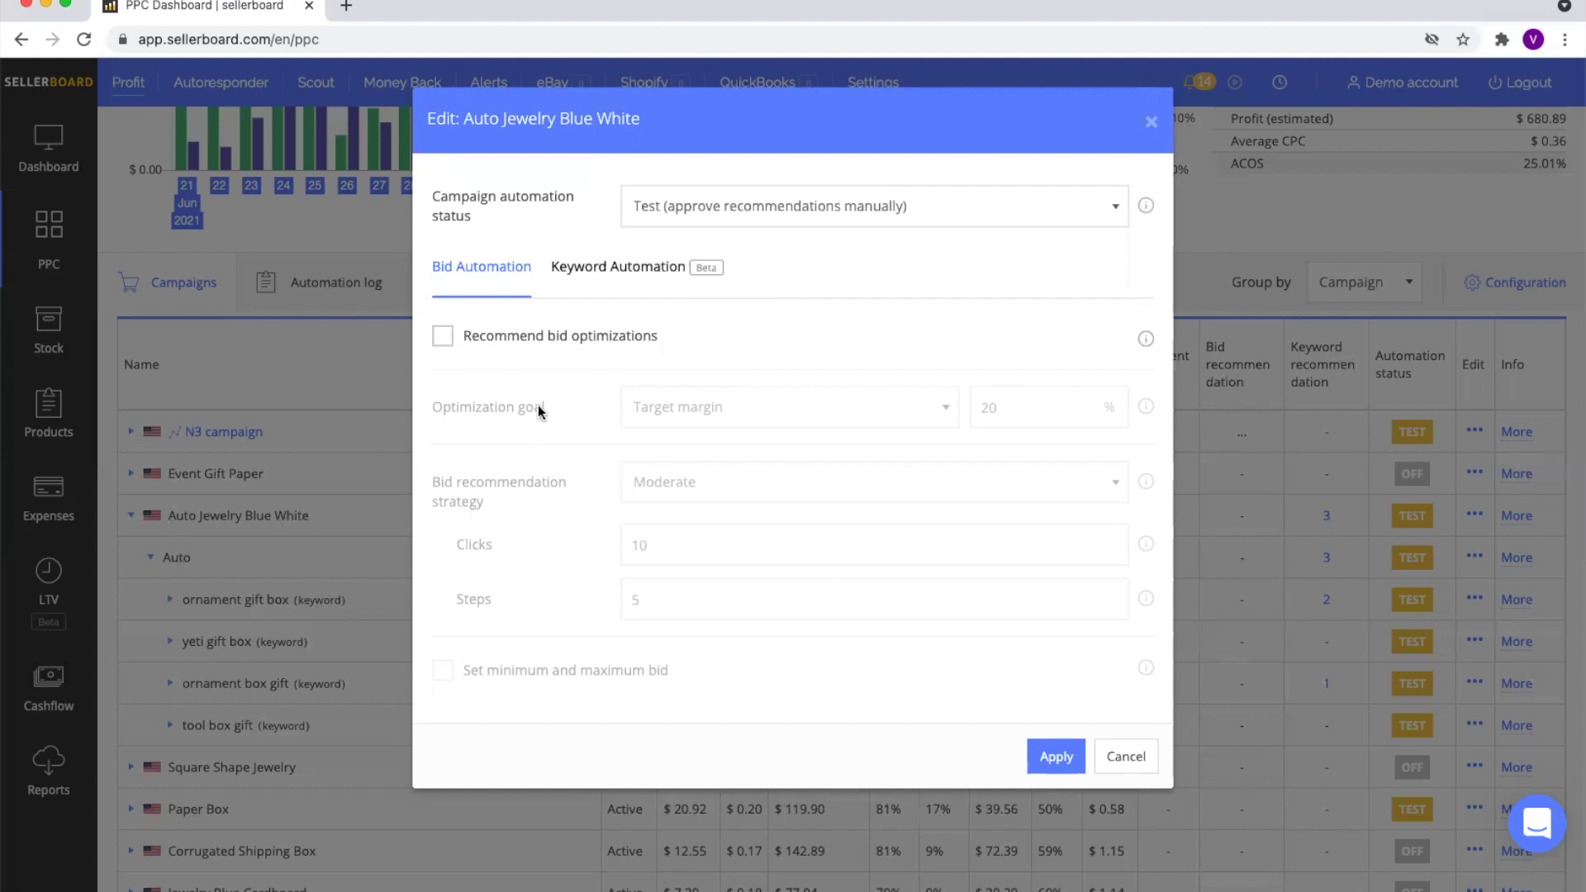
Open the Keyword Automation settings and check the 'IF no sales after' threshold of 10 clicks.
click(594, 283)
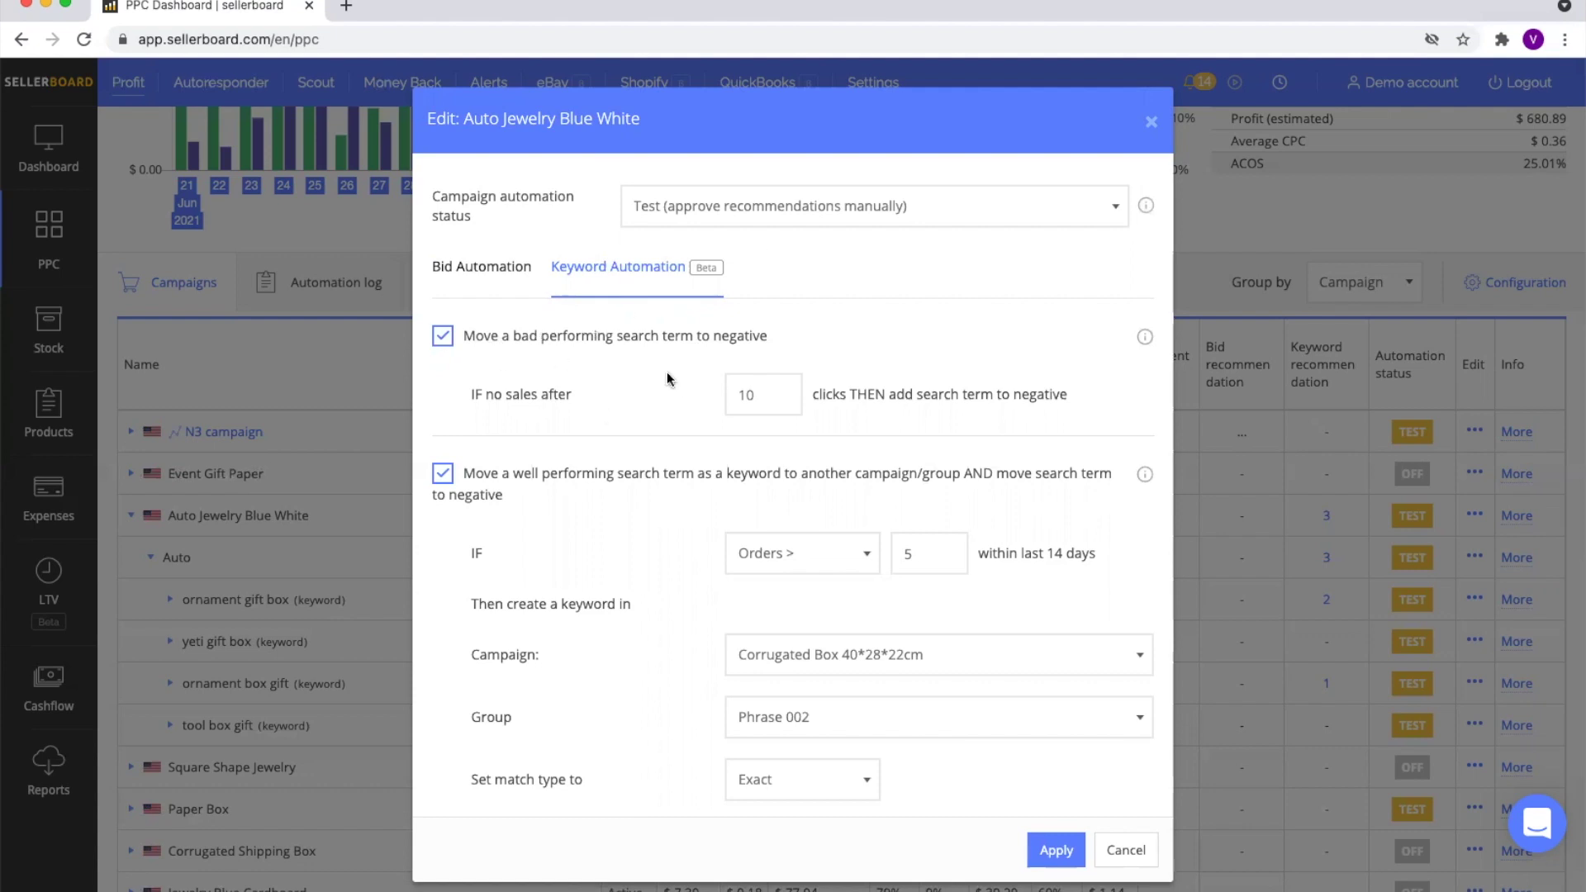
click(788, 397)
click(775, 388)
scroll(774, 397, down, 1)
double_click(746, 369)
click(749, 369)
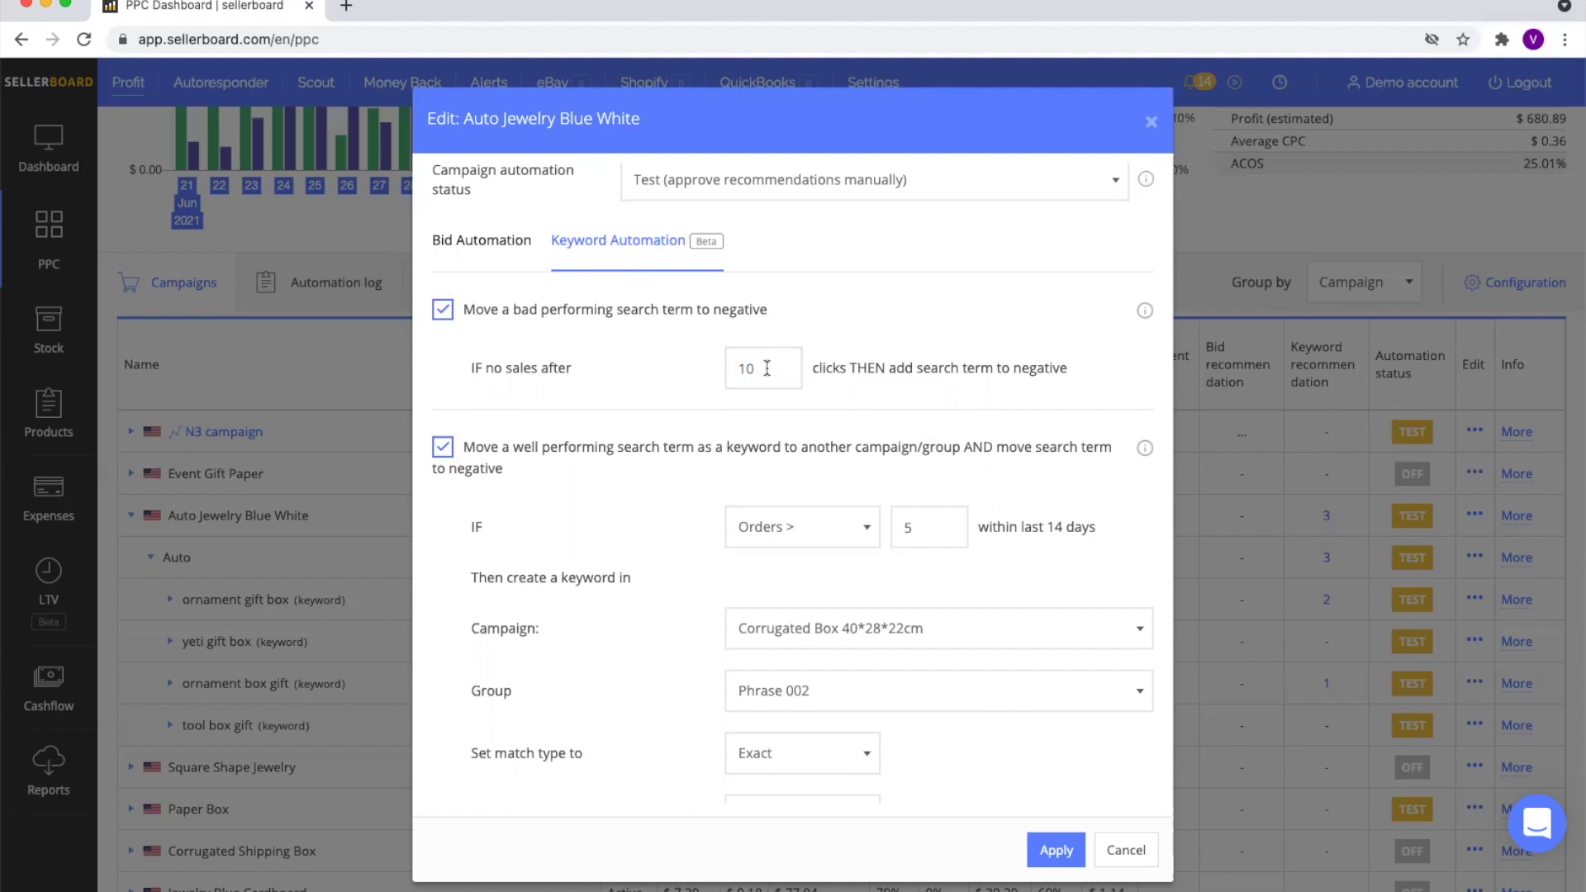
scroll(776, 376, down, 1)
scroll(475, 477, up, 2)
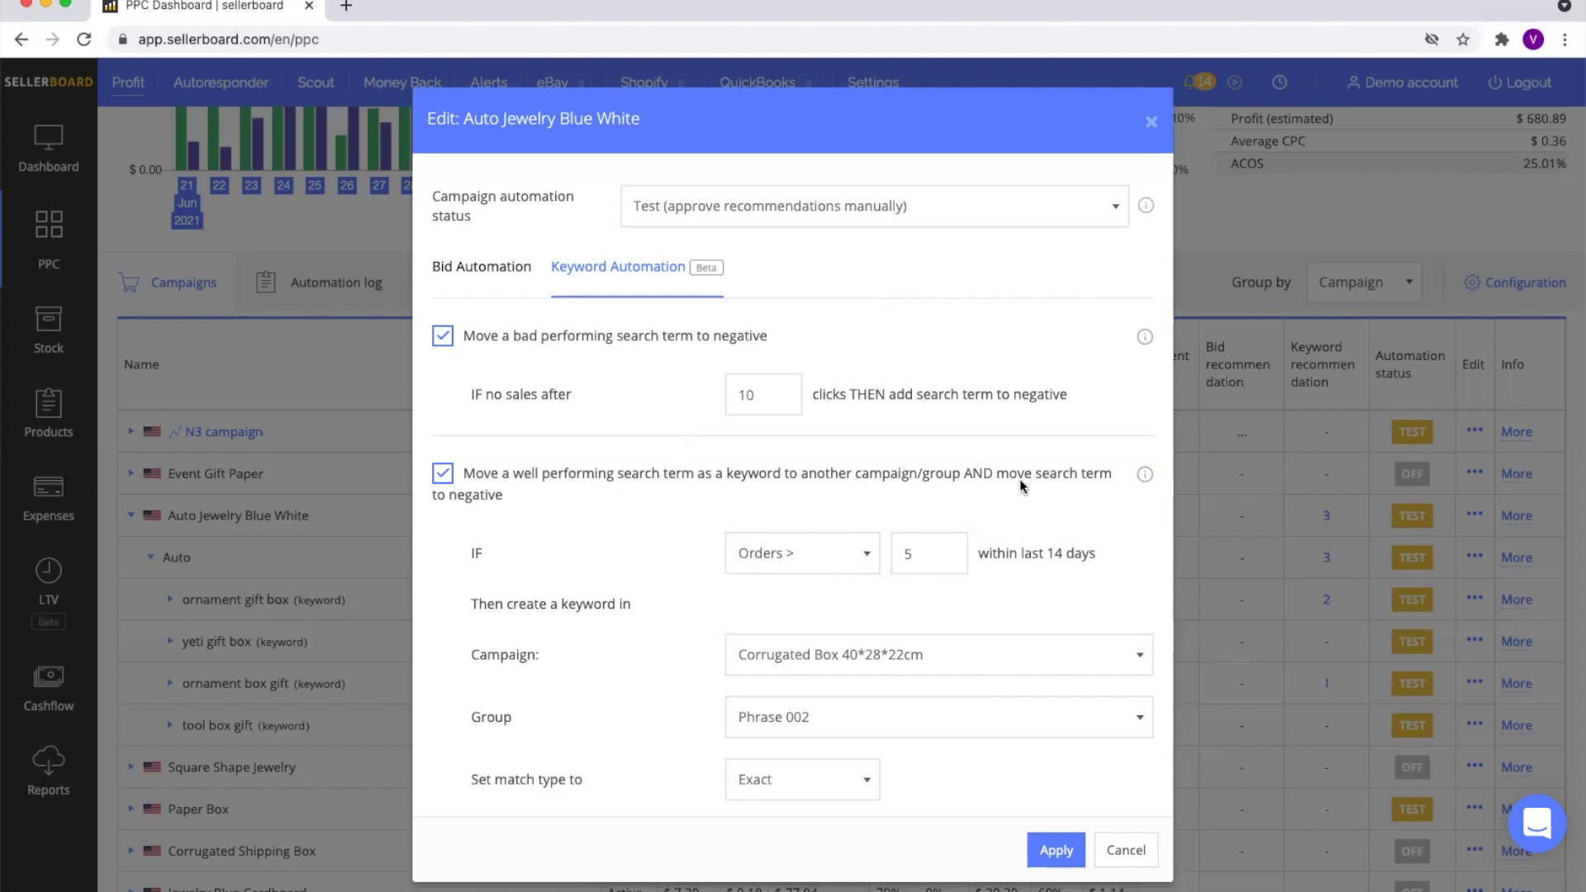
scroll(802, 578, down, 2)
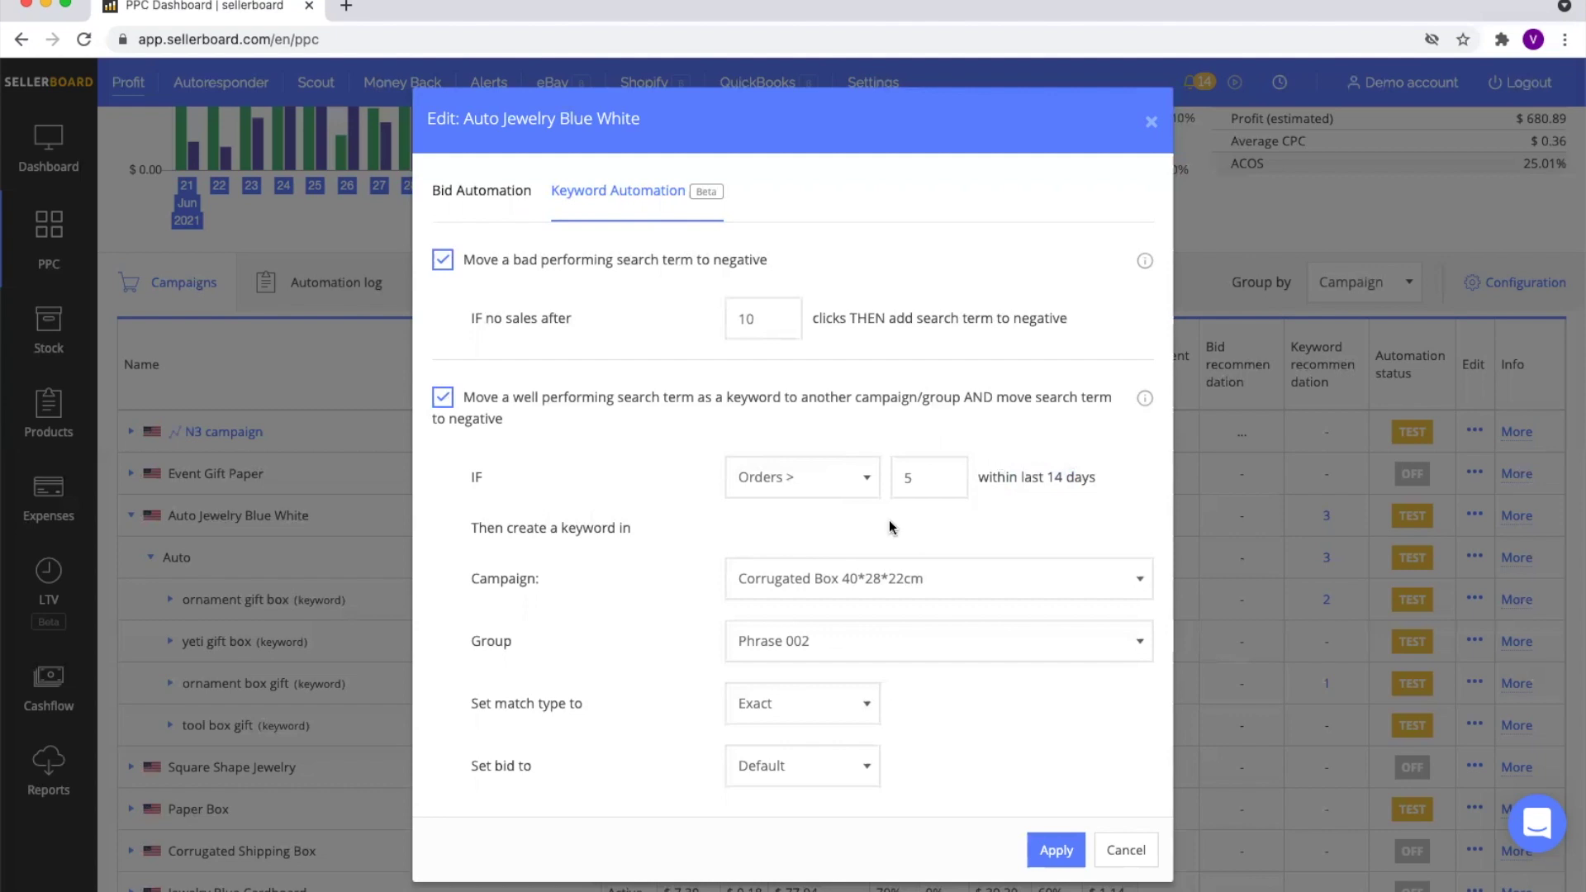
click(847, 480)
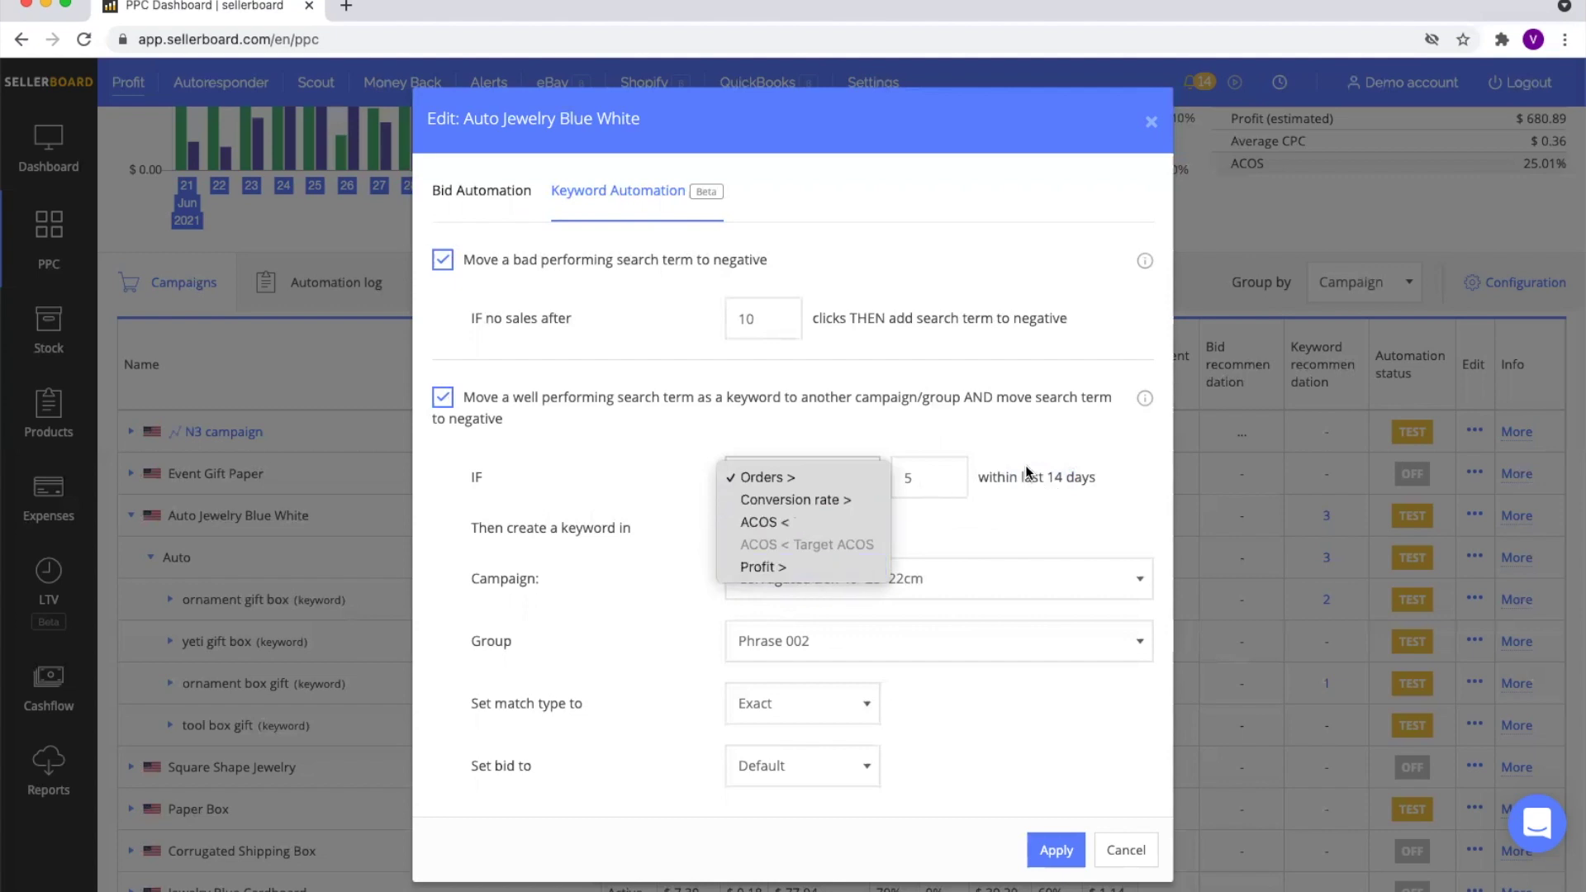
click(779, 568)
double_click(937, 476)
text(0)
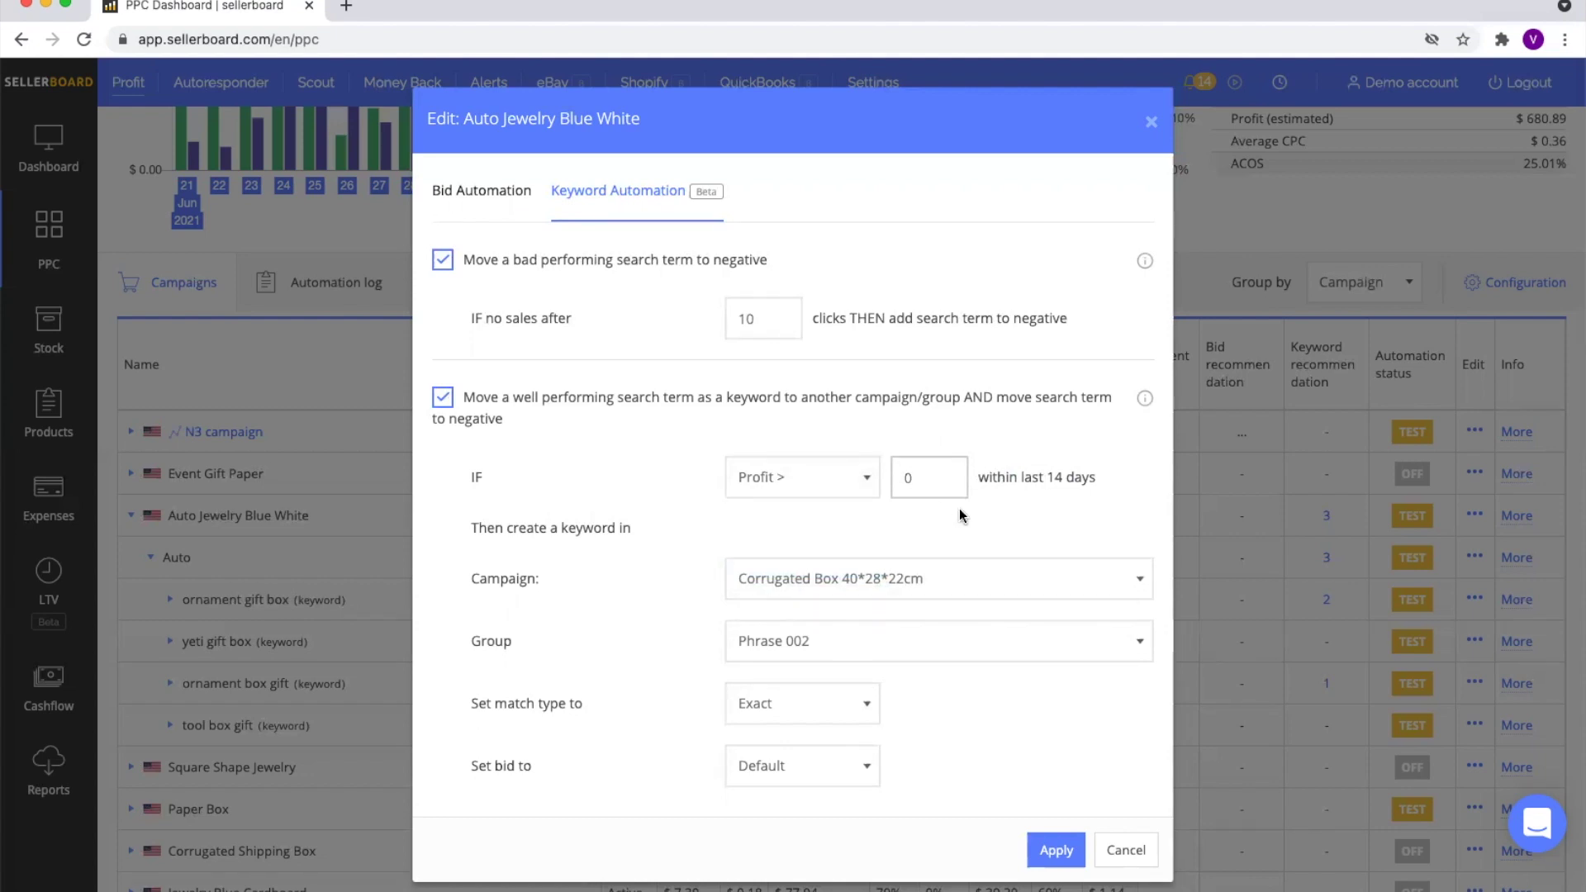
click(791, 464)
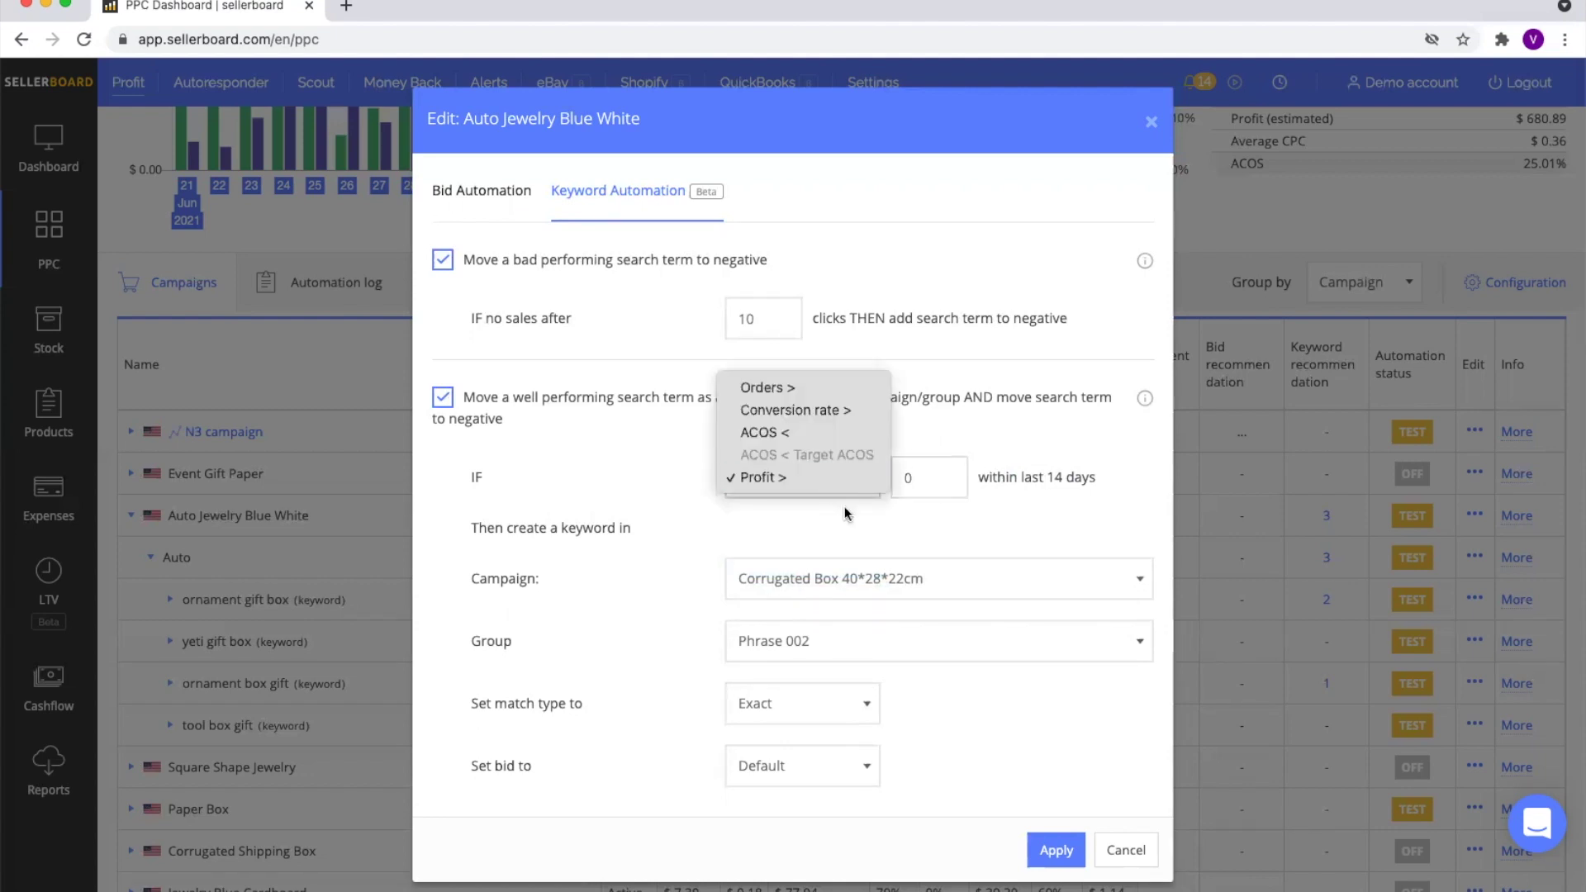
click(776, 387)
click(926, 478)
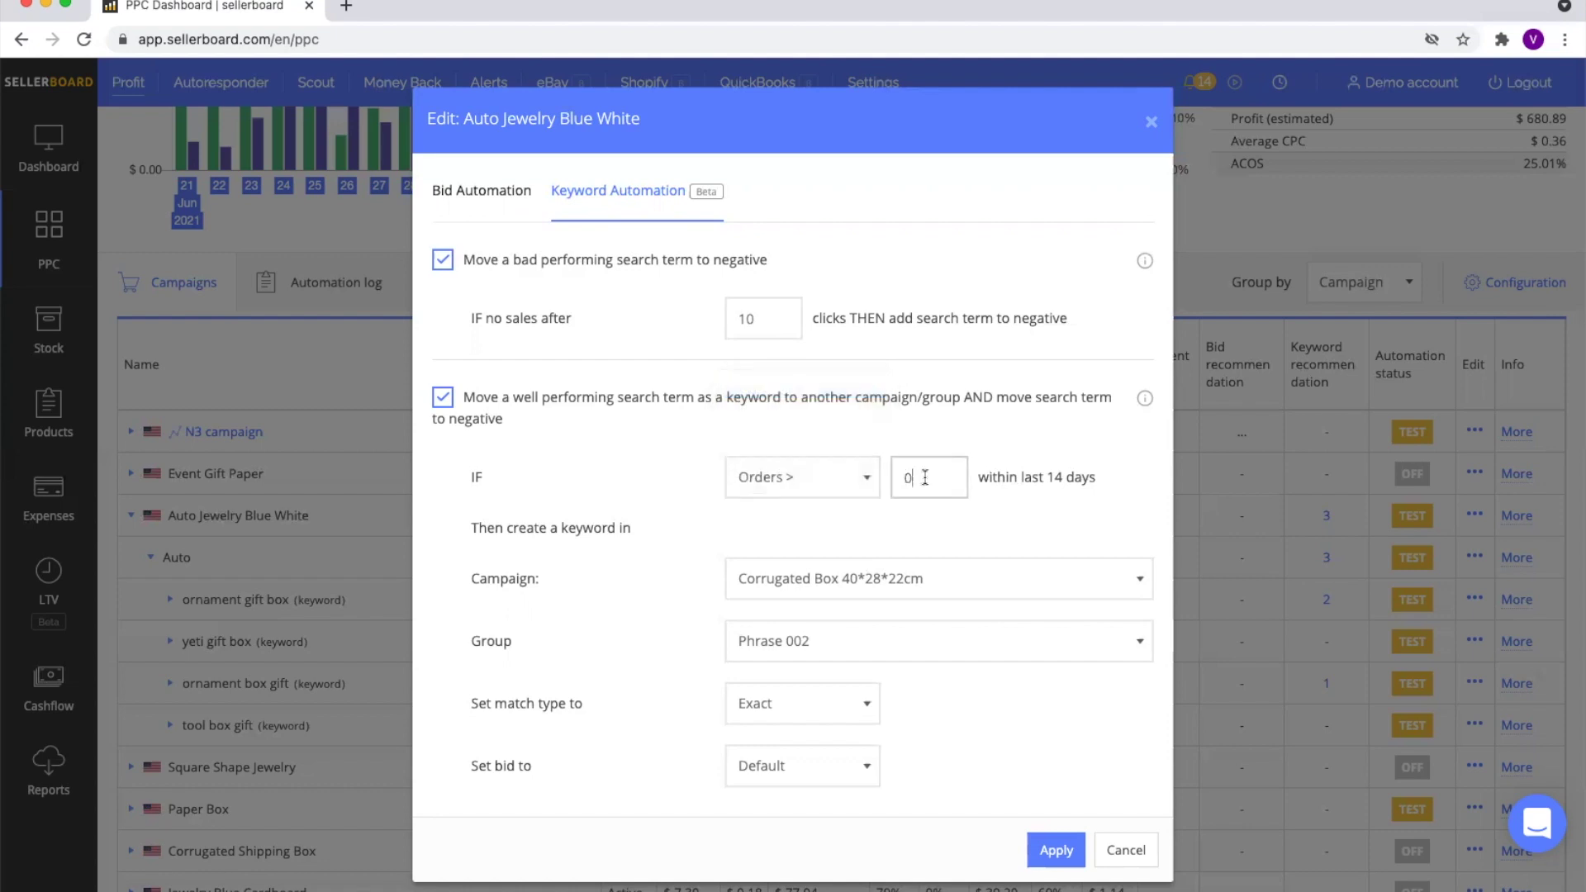
key(BackSpace)
text(5)
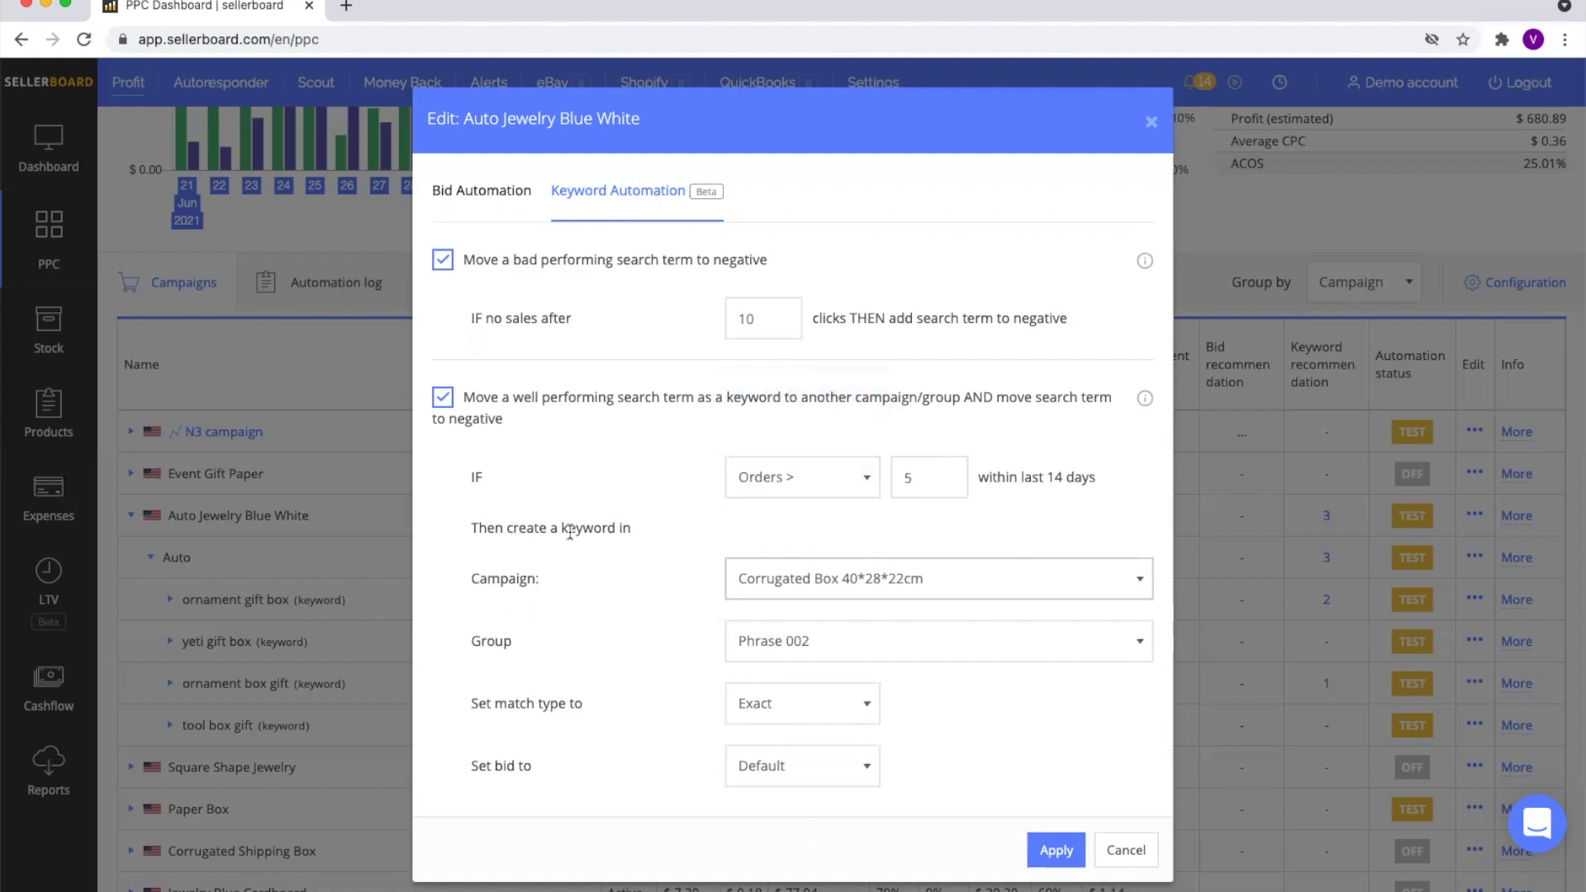
click(820, 576)
click(558, 602)
click(801, 636)
click(626, 647)
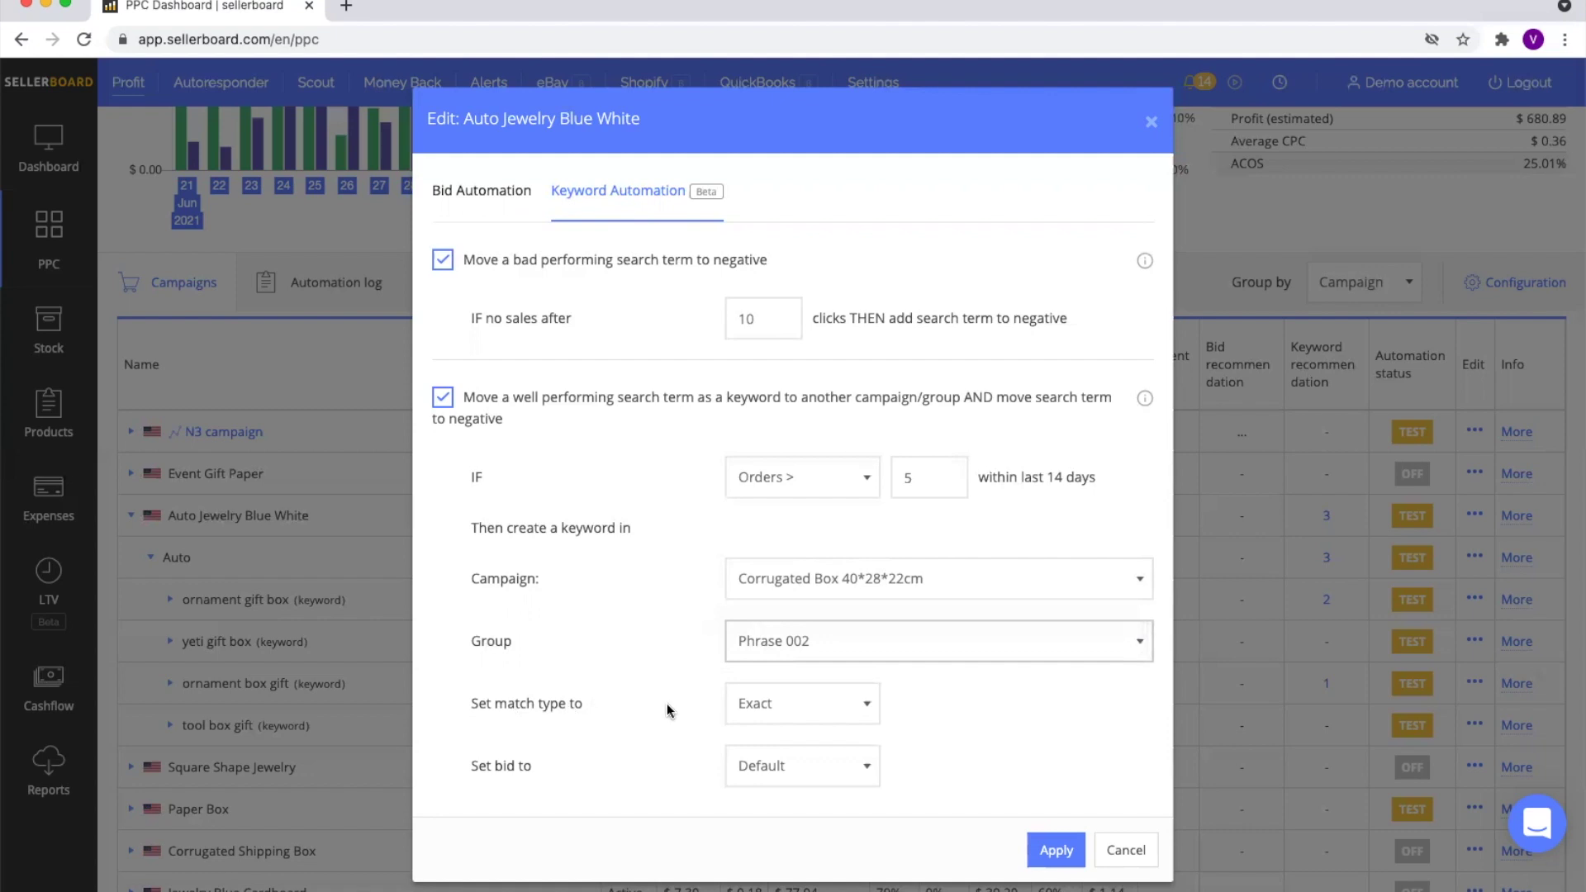
click(810, 719)
click(916, 697)
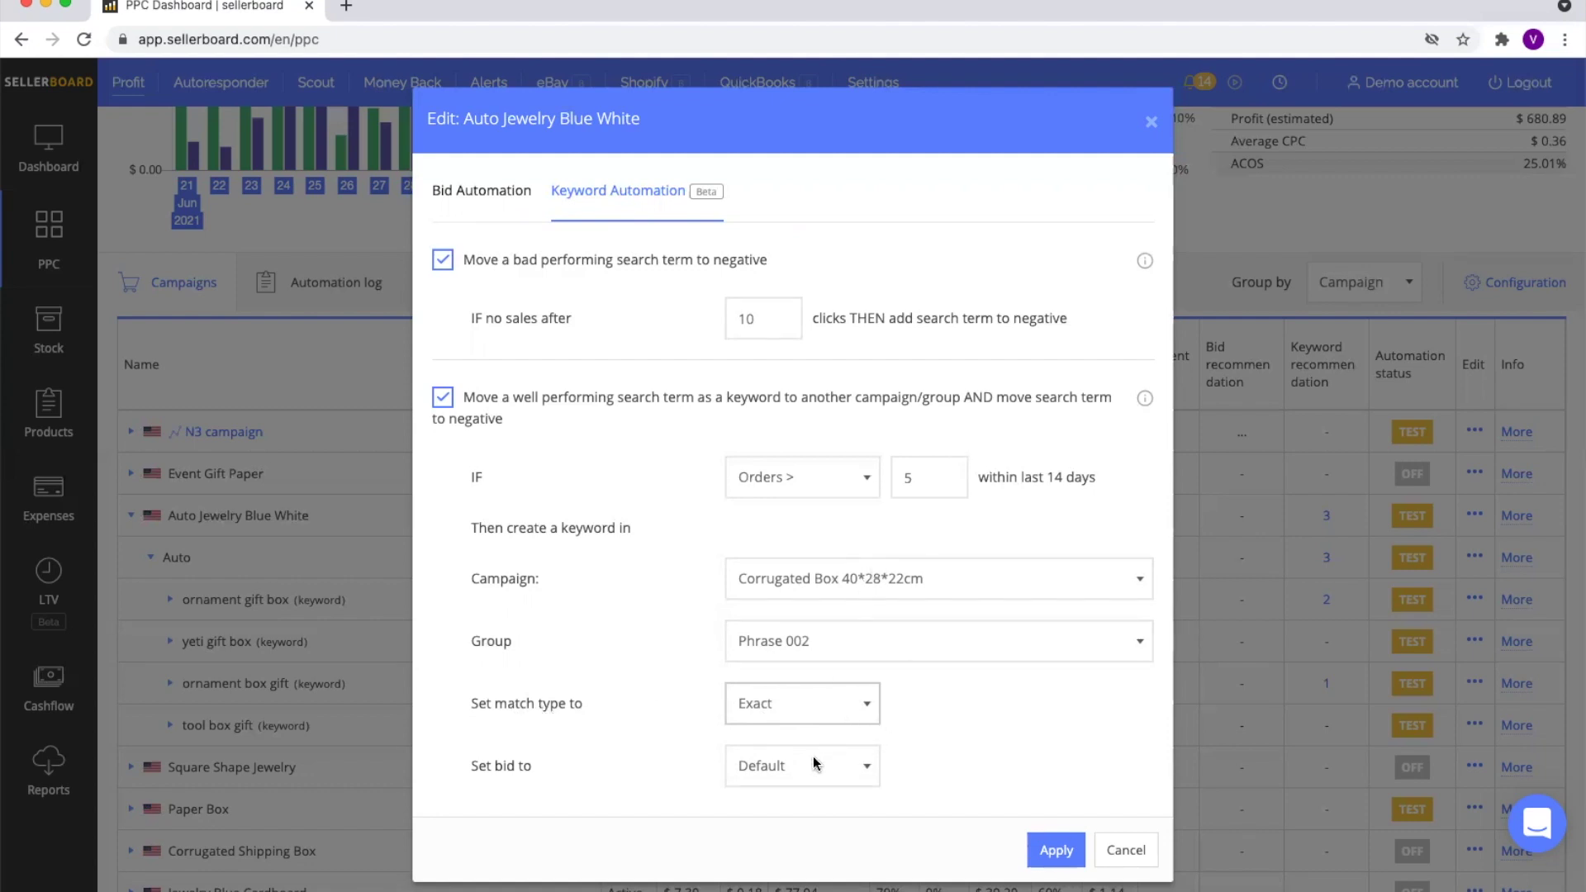
click(725, 764)
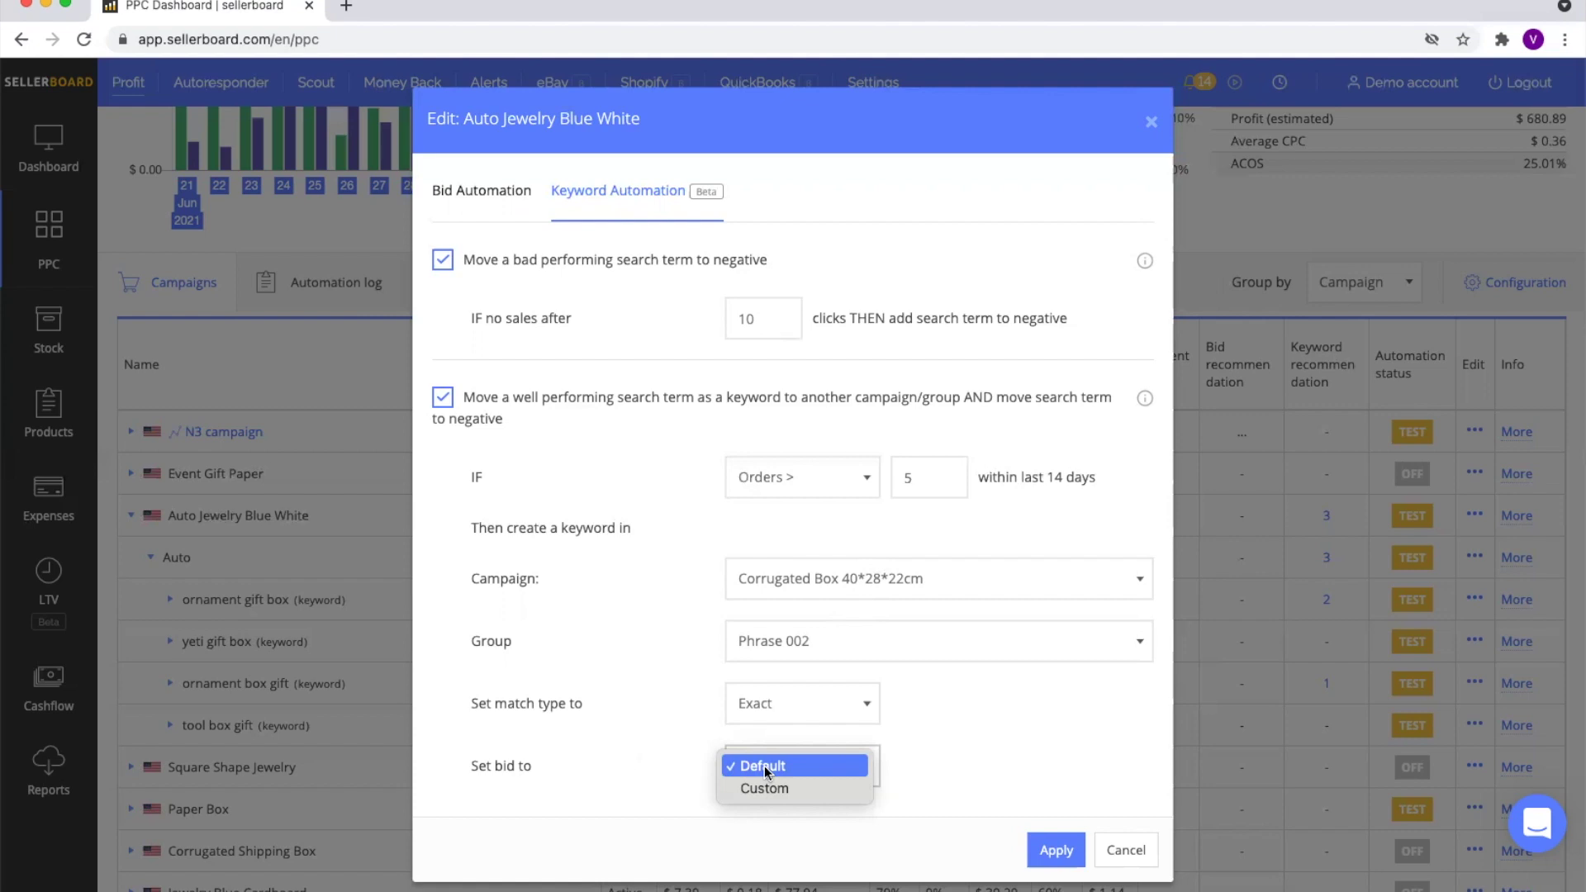
click(508, 642)
drag(512, 642, 743, 635)
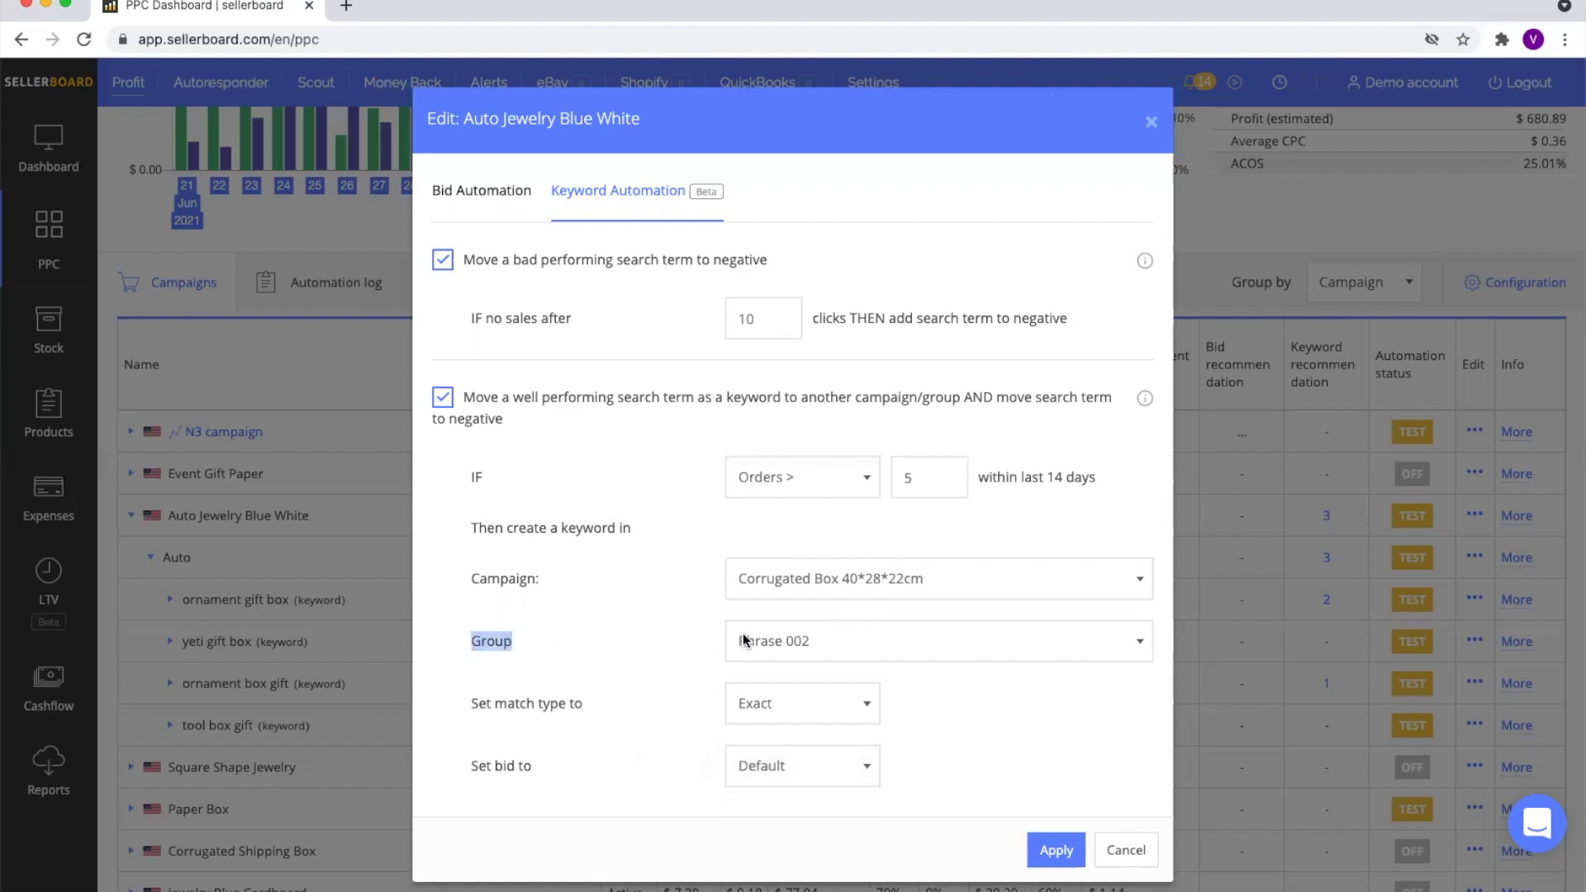
click(618, 647)
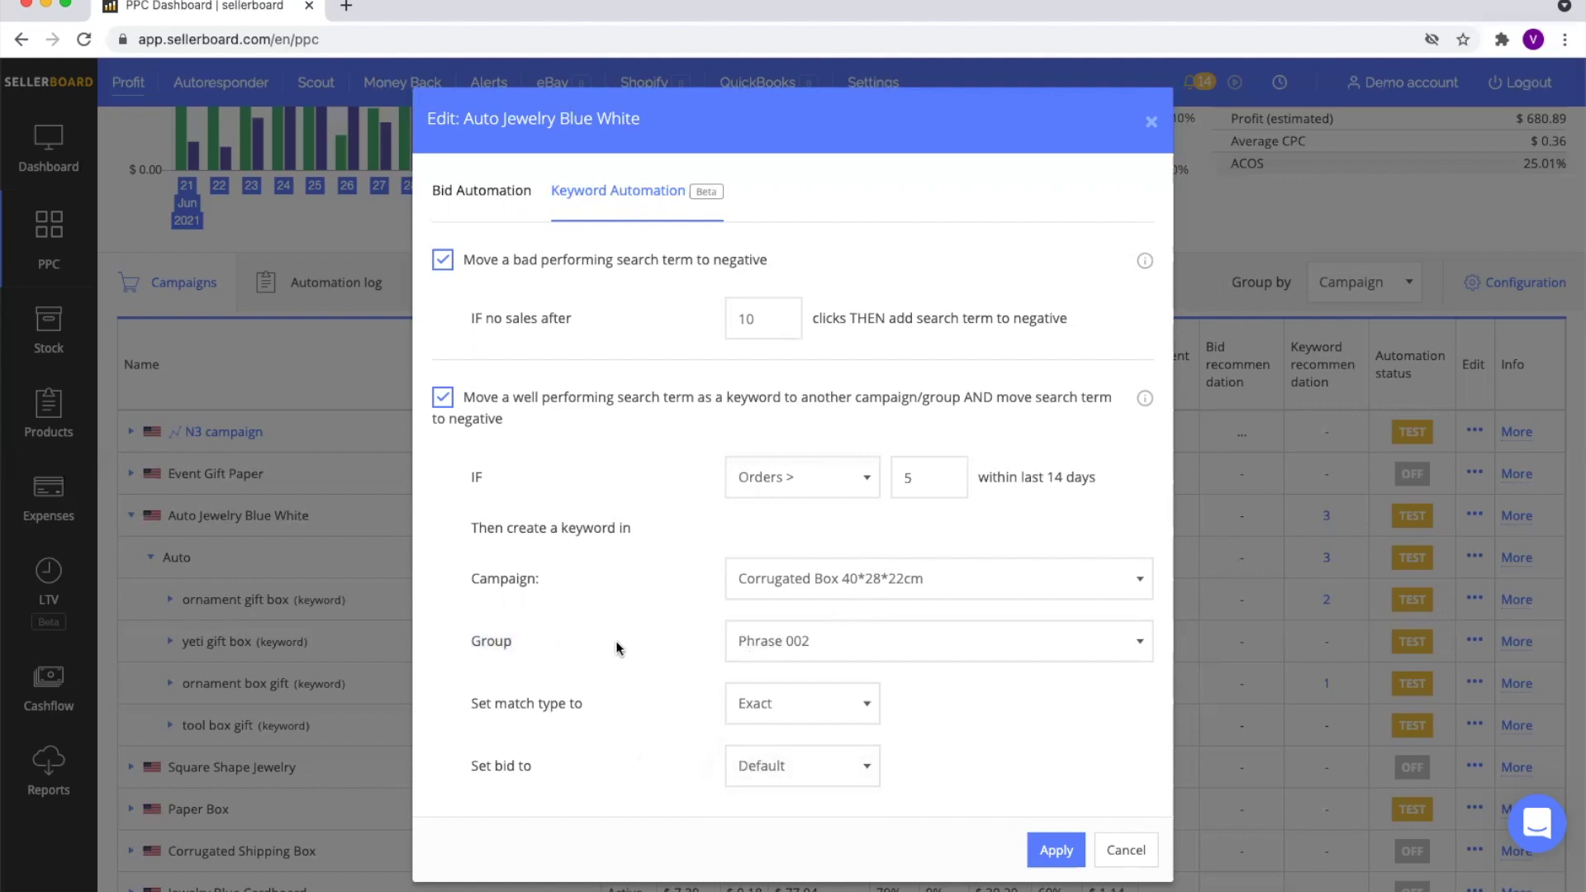
click(805, 777)
click(612, 755)
click(769, 769)
click(775, 790)
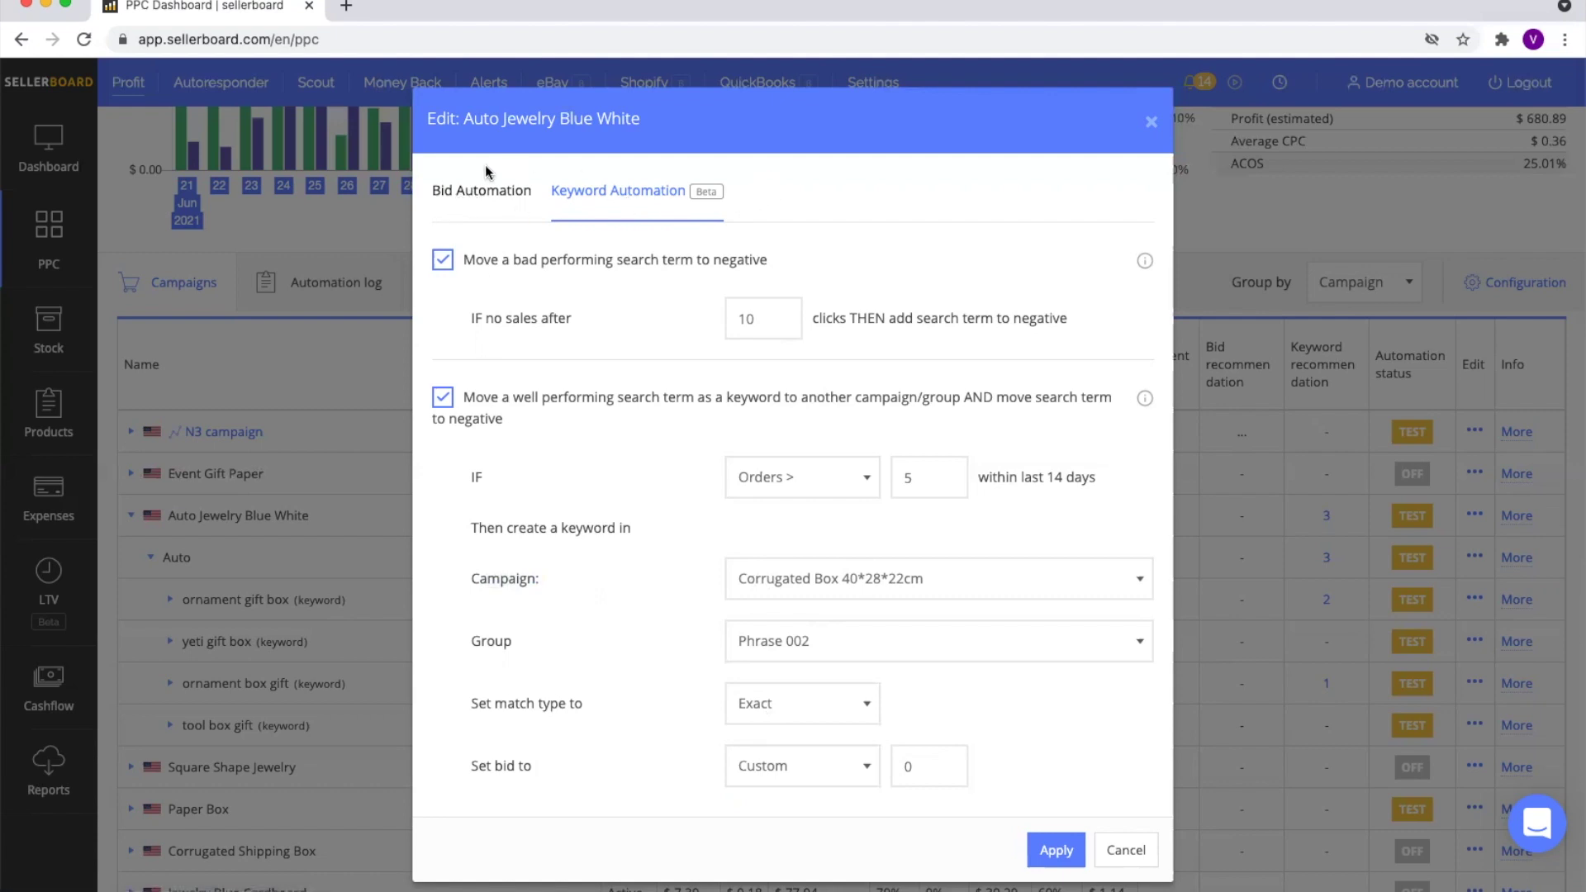
click(836, 756)
click(816, 731)
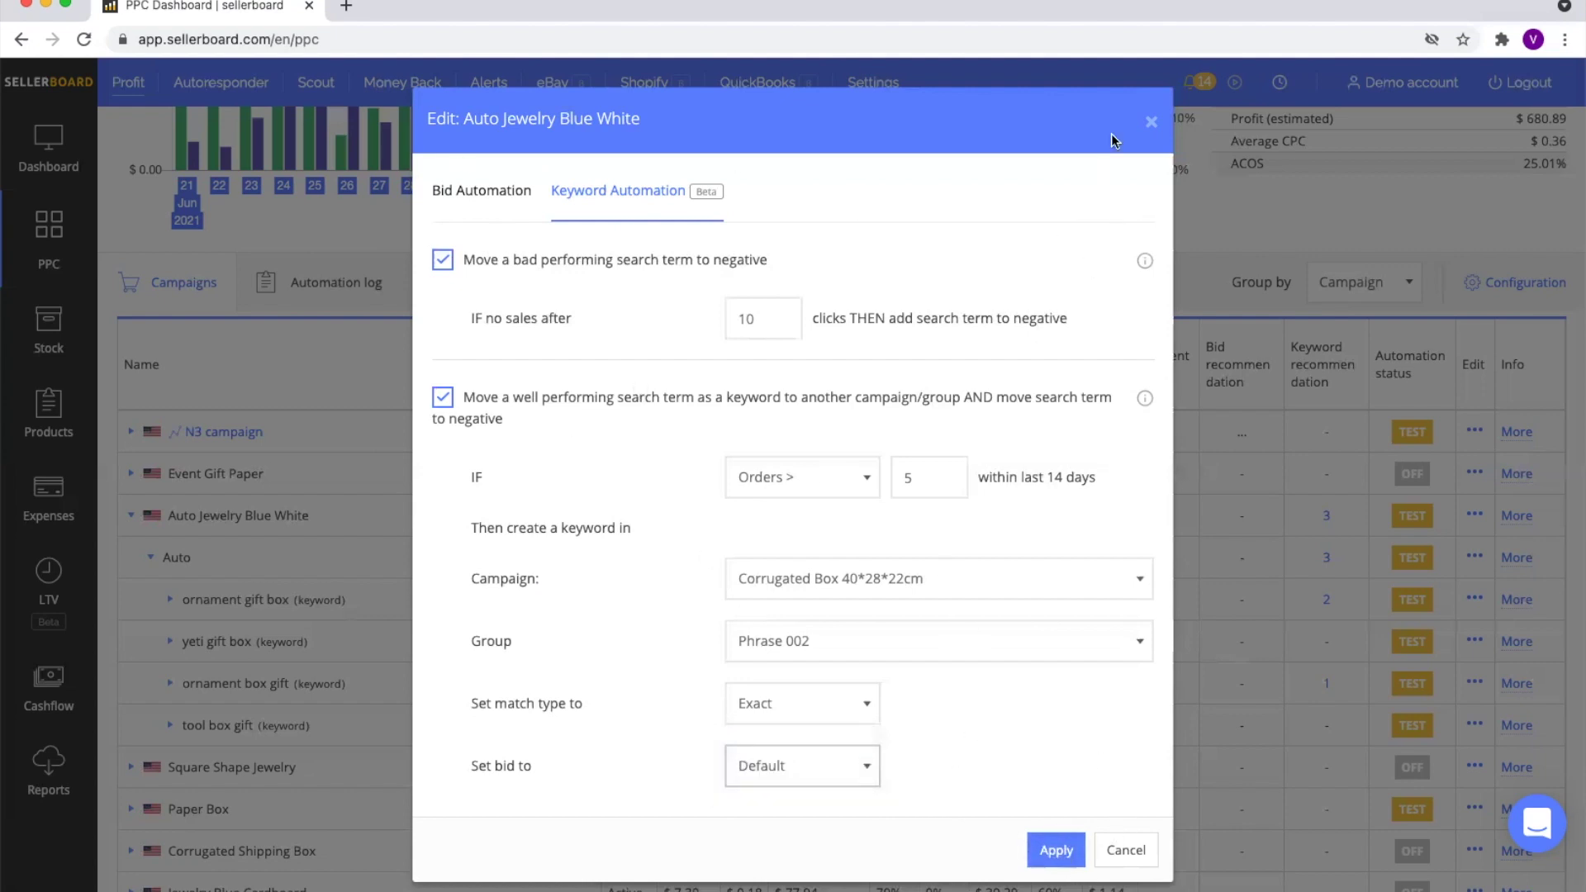
Look over the Bid and Keyword Automation settings, keep the status on Test, and close the Edit dialog.
click(481, 191)
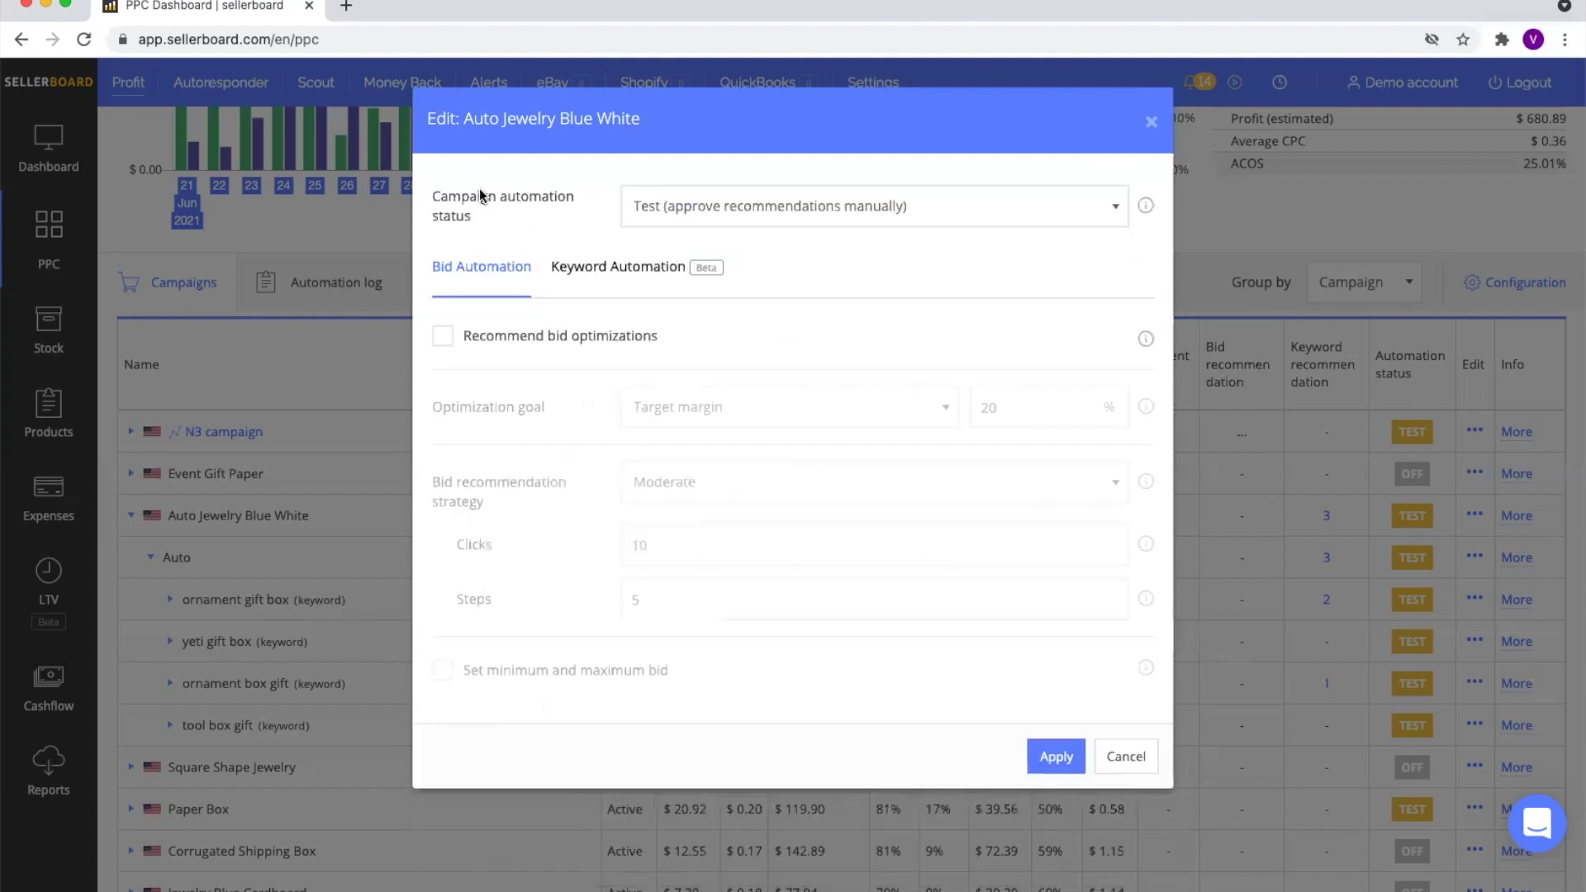
click(599, 261)
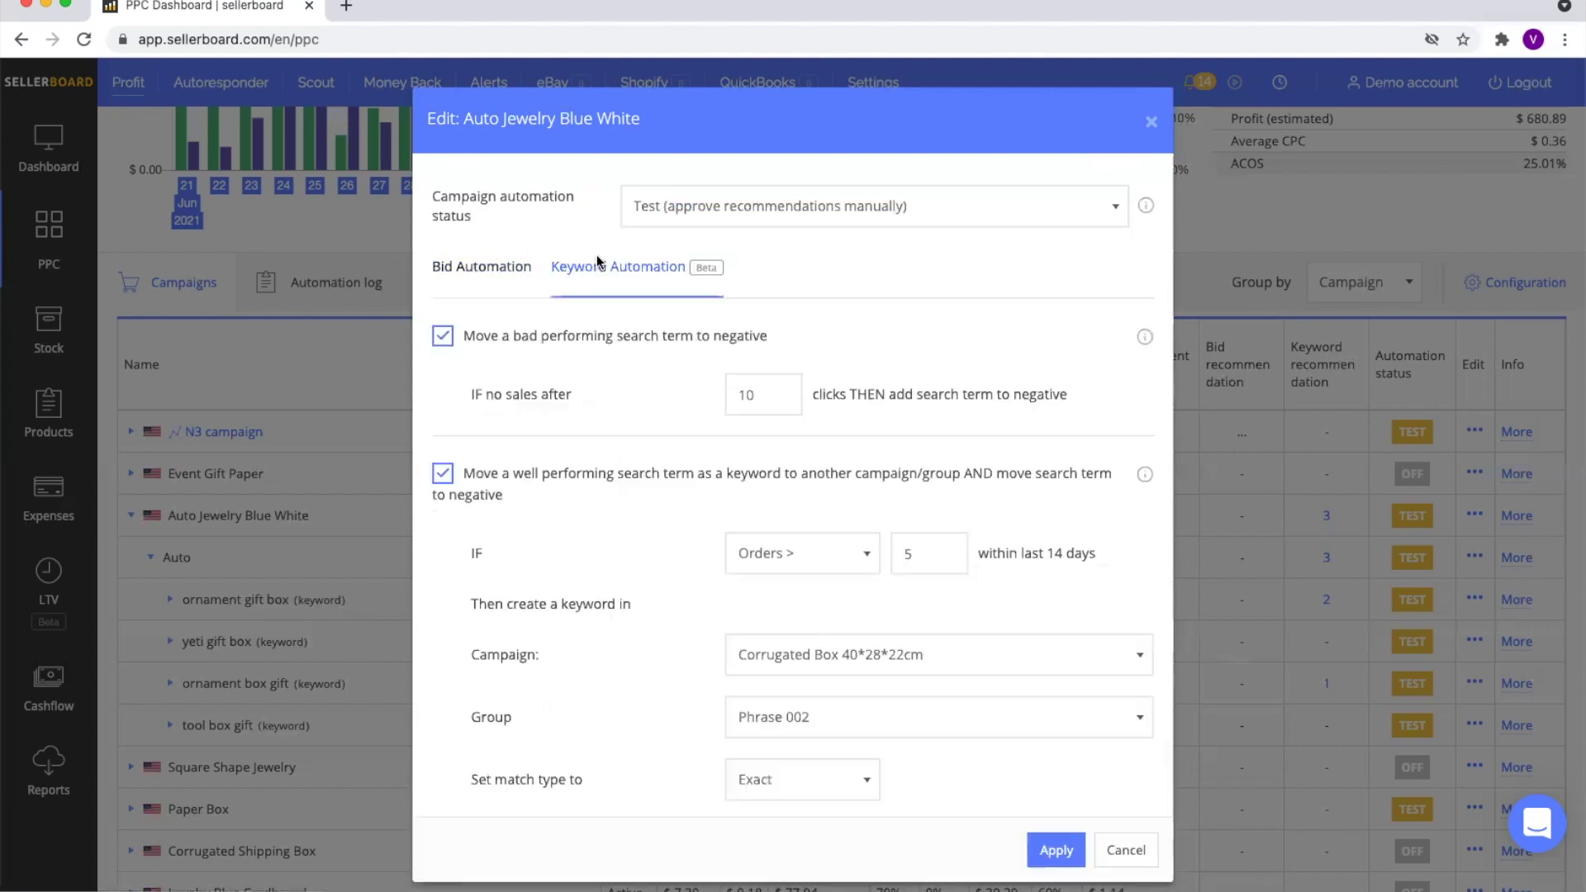
click(511, 269)
click(752, 210)
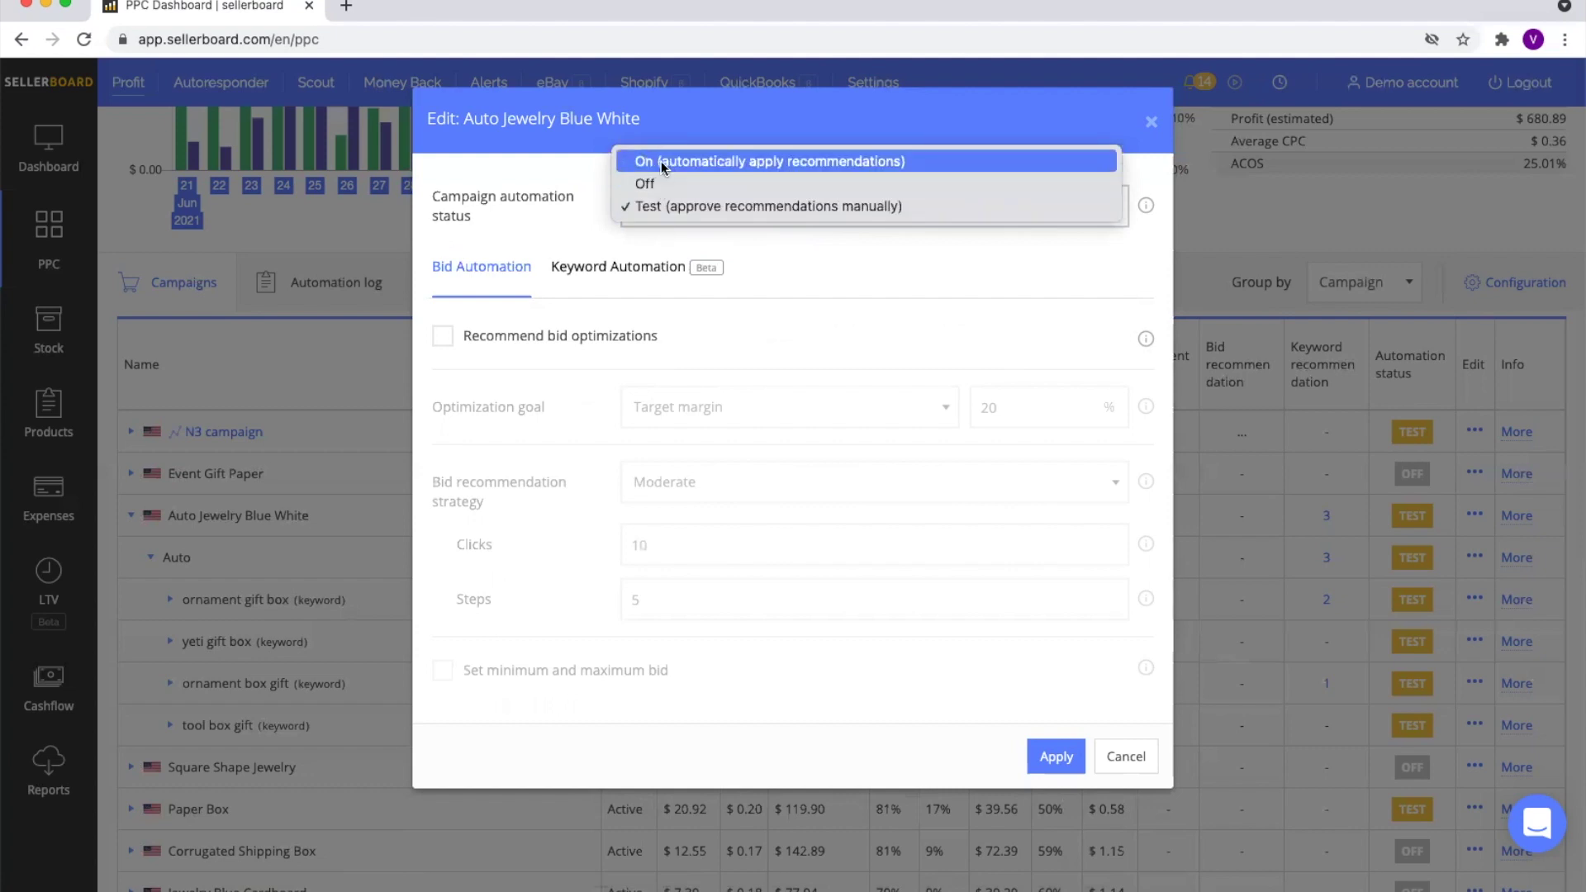
click(1149, 250)
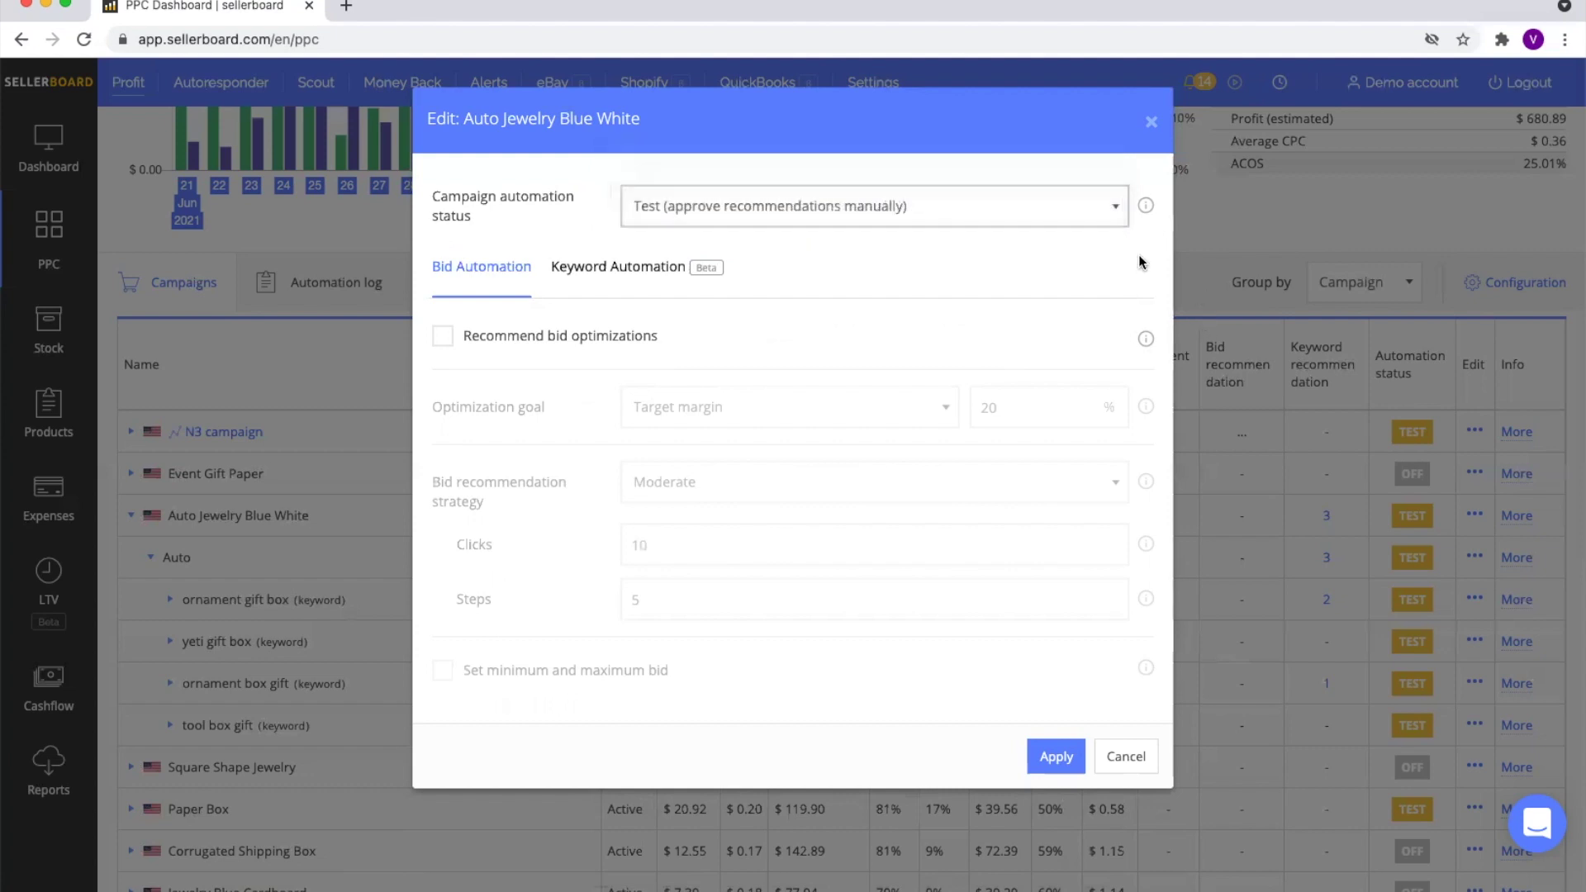
click(1150, 122)
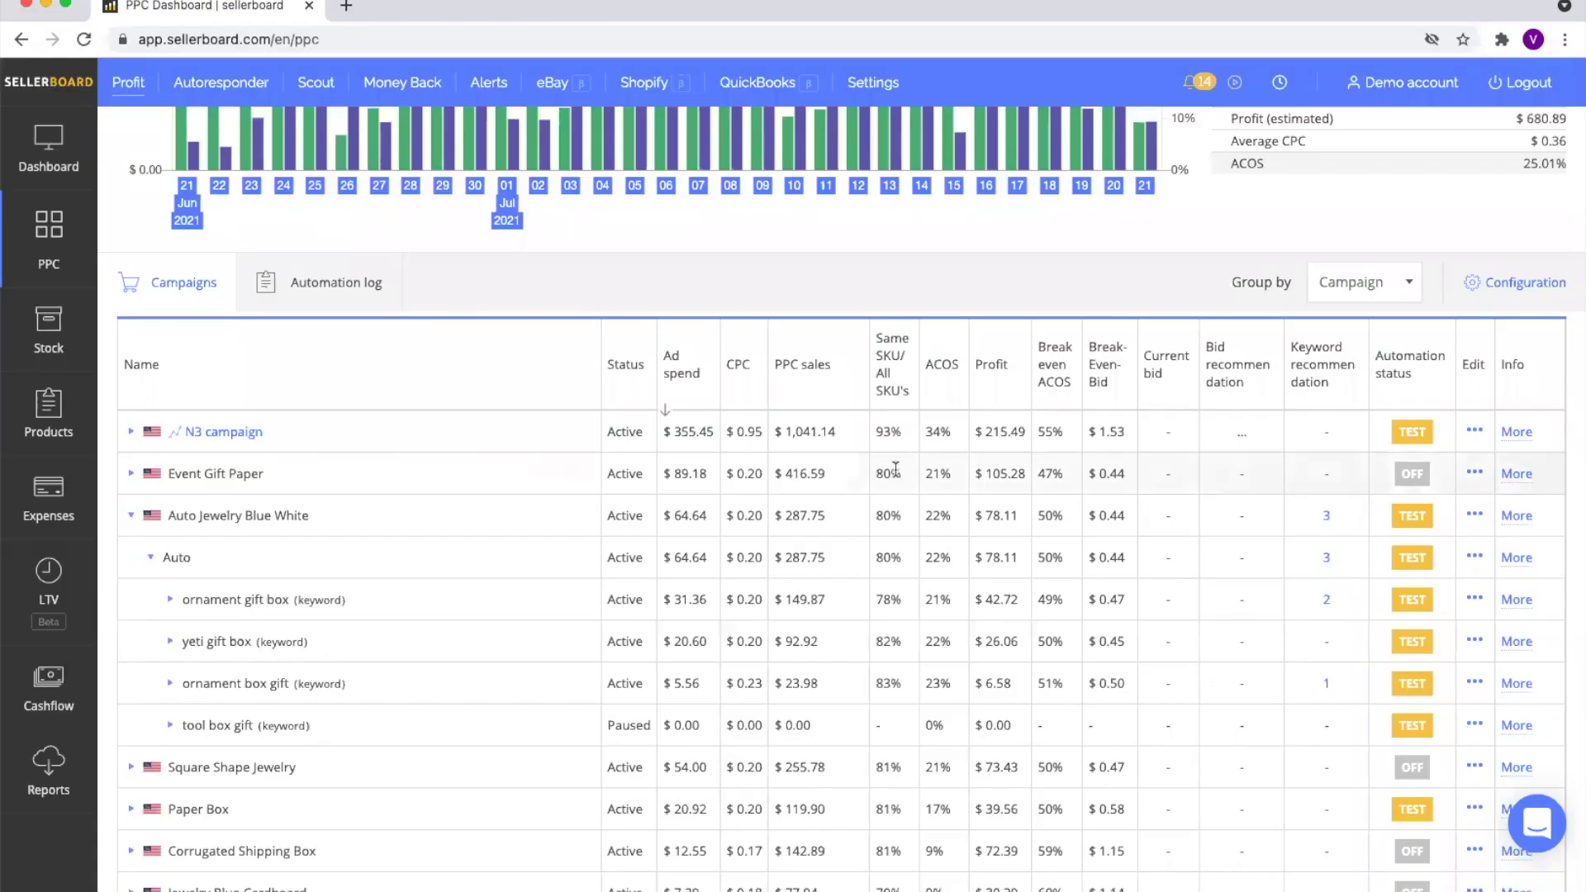